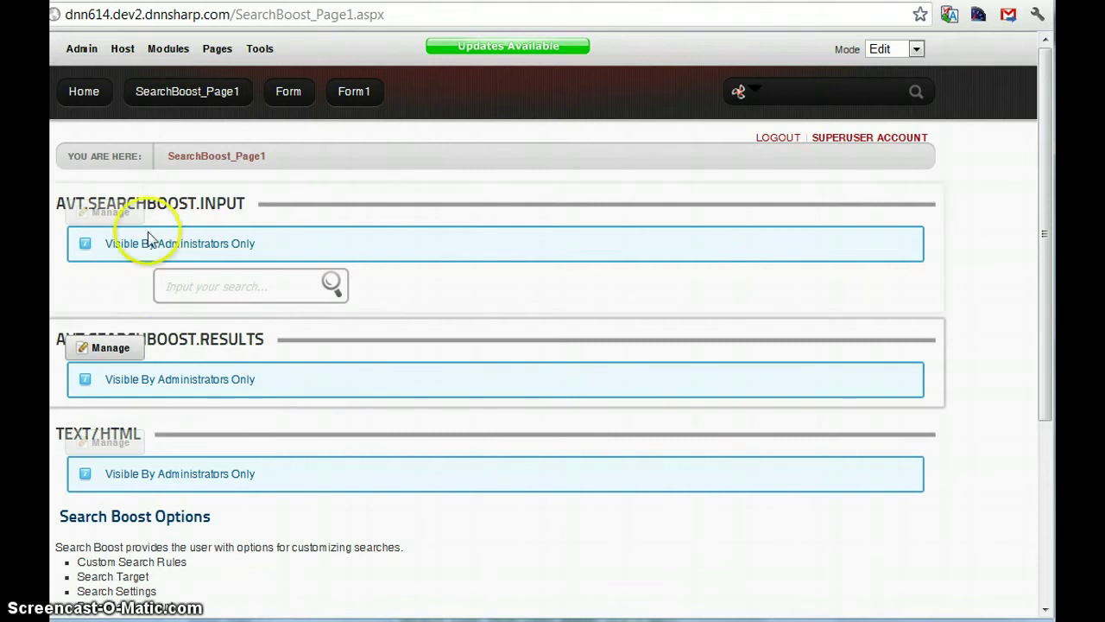
Step: Bring up the Edit/Admin/Move Manage menu on the AVT.SEARCHBOOST.INPUT module
mouse_move(130, 214)
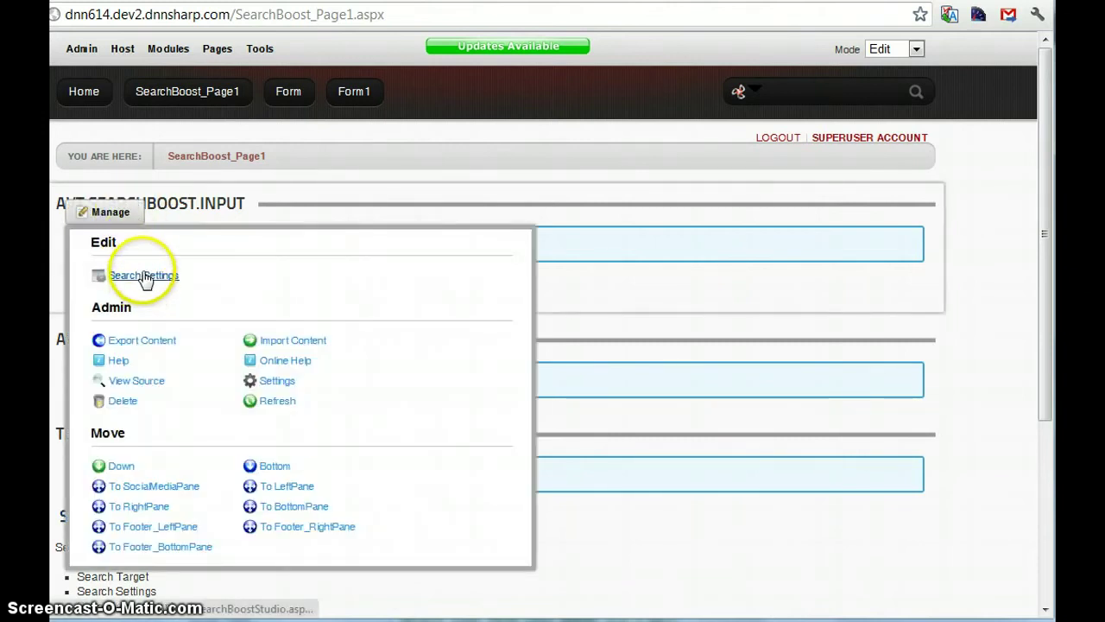
Step: View the latest and popular searches under Search Settings > Reports, then return to the portal
click(144, 276)
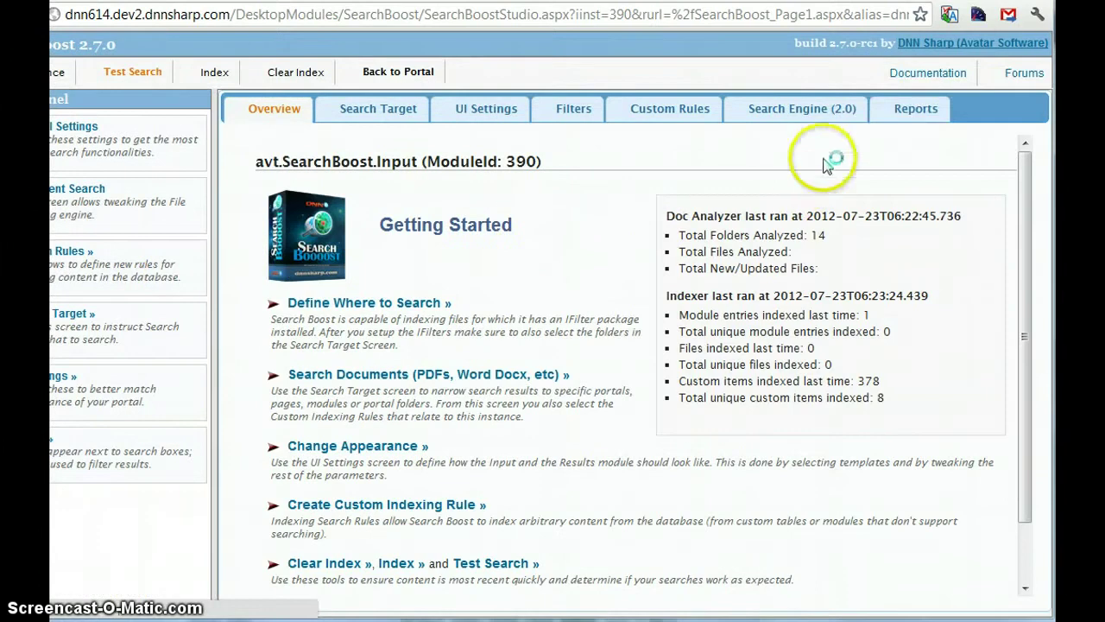
click(918, 110)
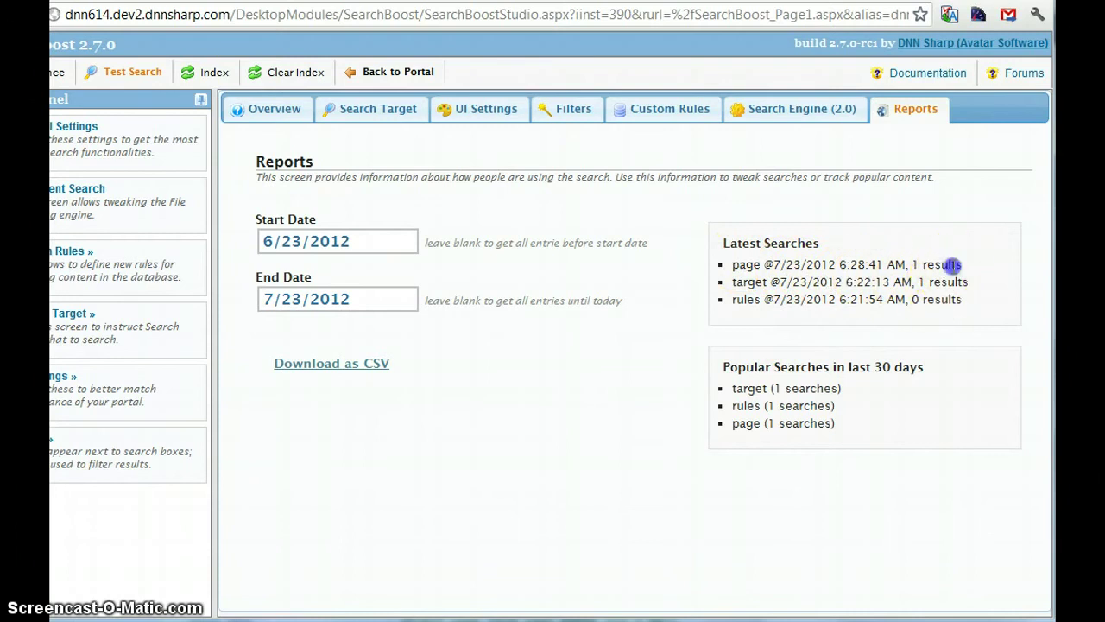
click(952, 266)
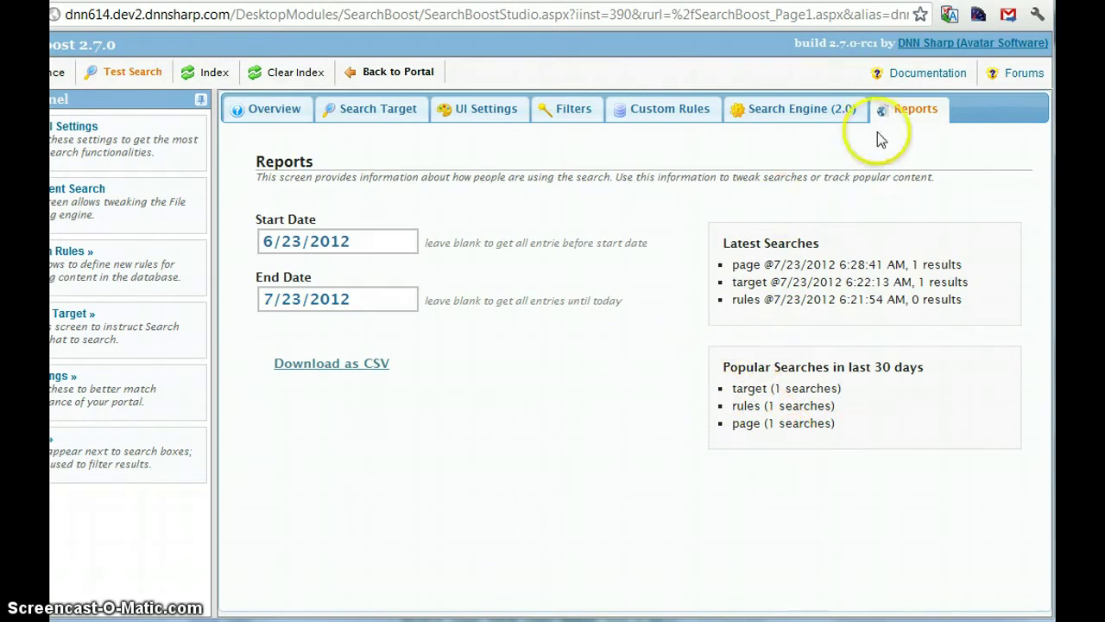
click(400, 73)
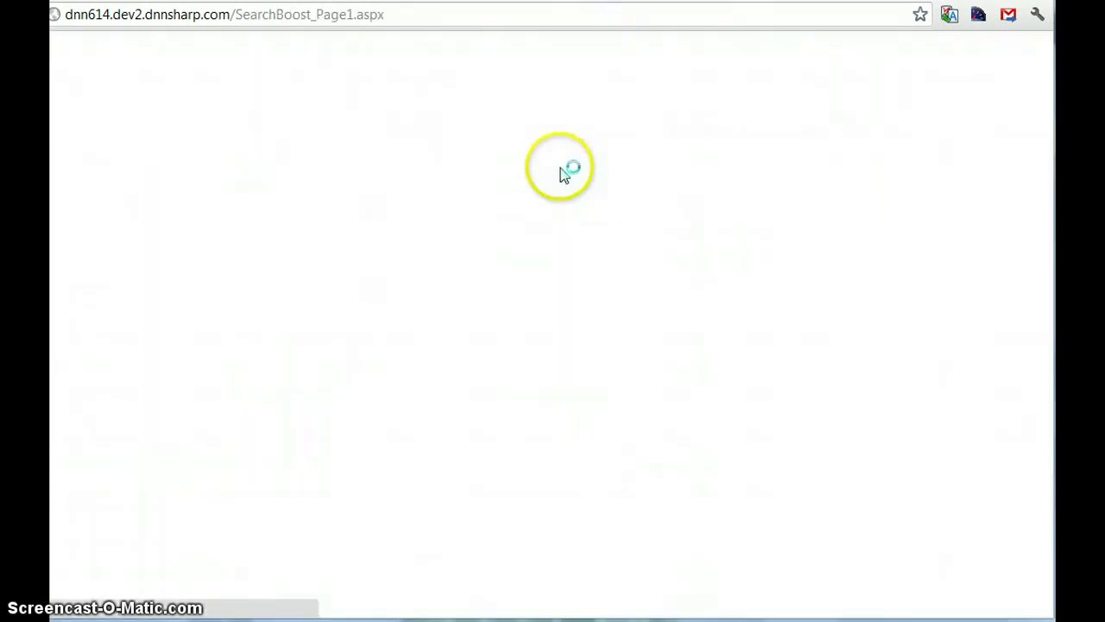
Step: Search for 'Management', taken from the page text, returning one Text/HTML result
scroll(671, 279, down, 1)
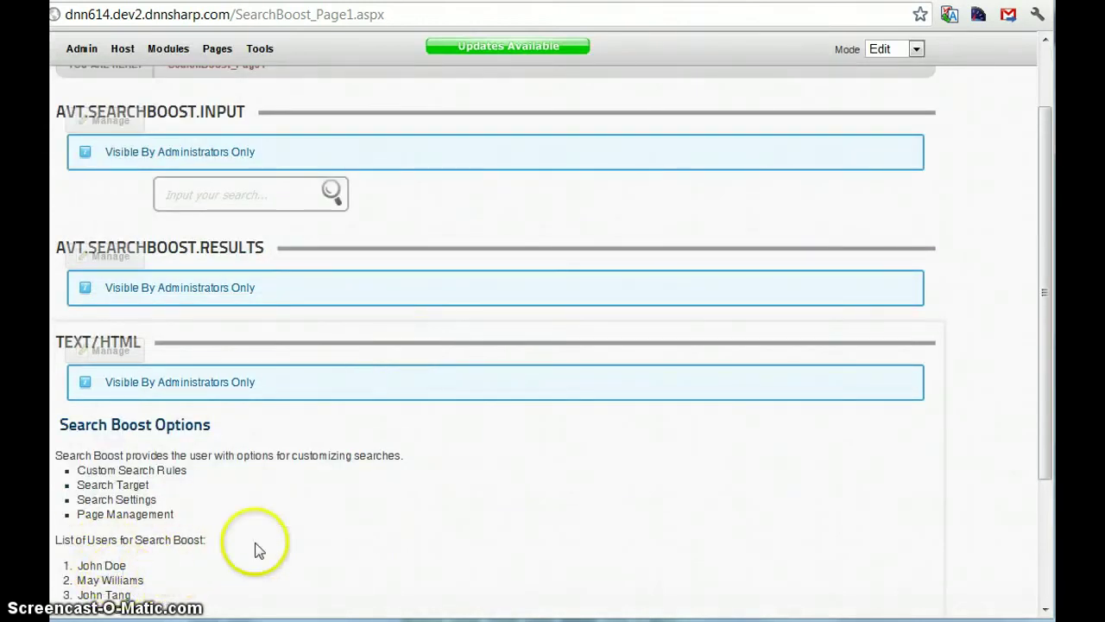
double_click(148, 516)
drag(148, 516, 173, 195)
click(321, 197)
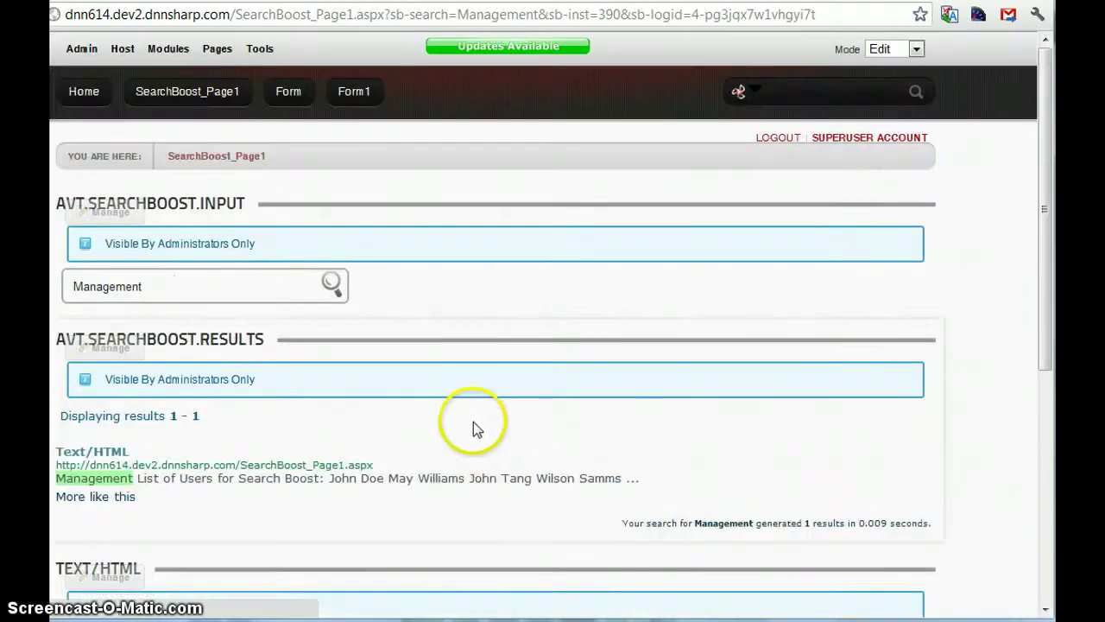
scroll(475, 426, down, 1)
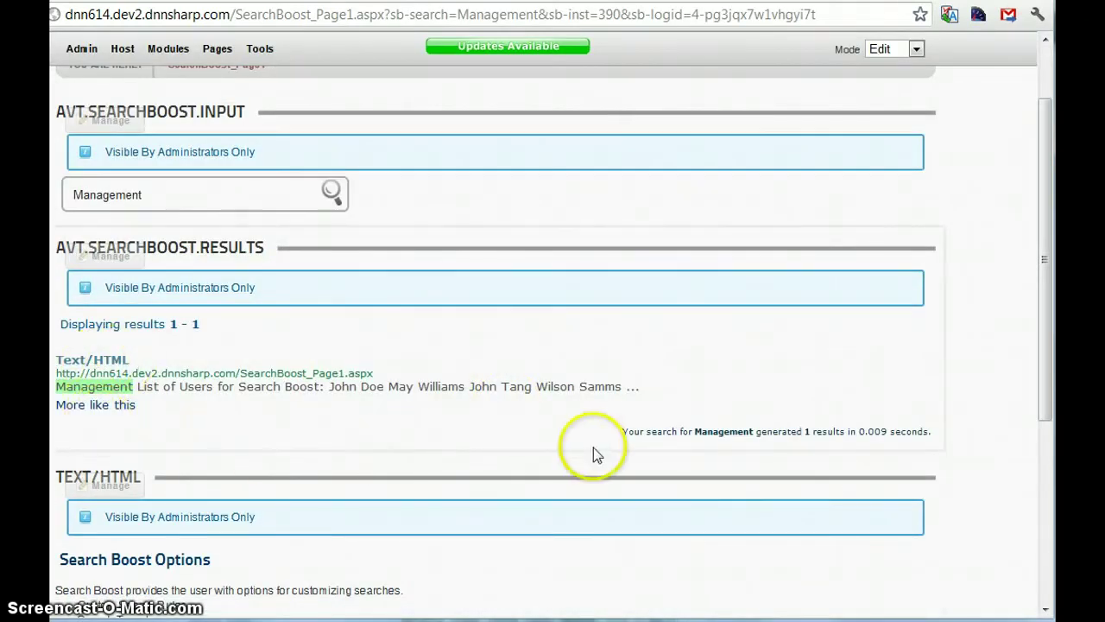
scroll(340, 440, up, 1)
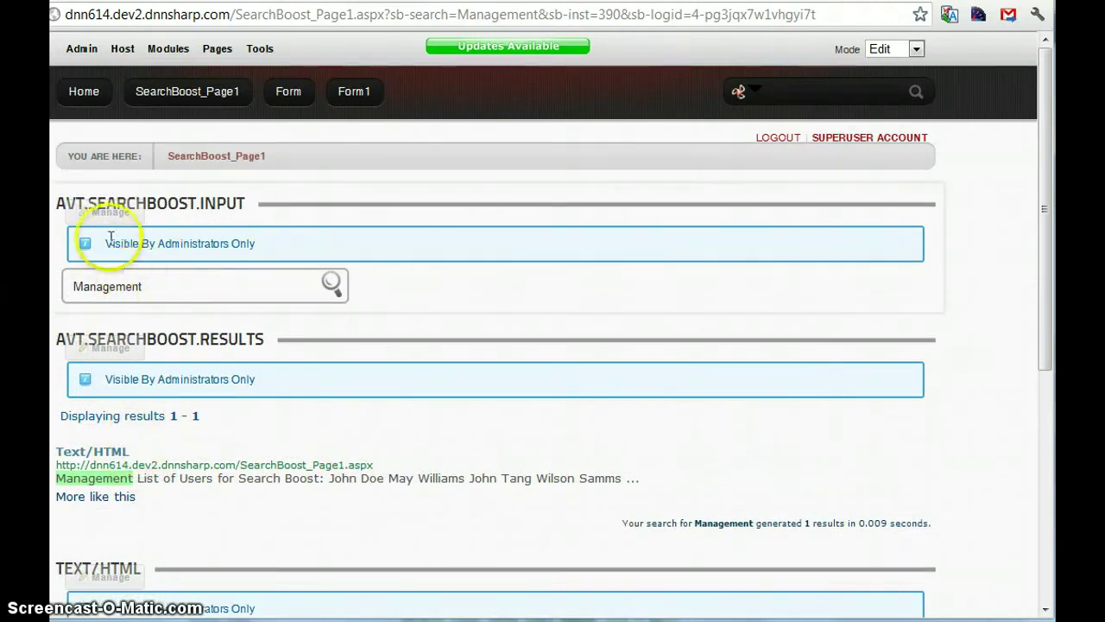
mouse_move(110, 216)
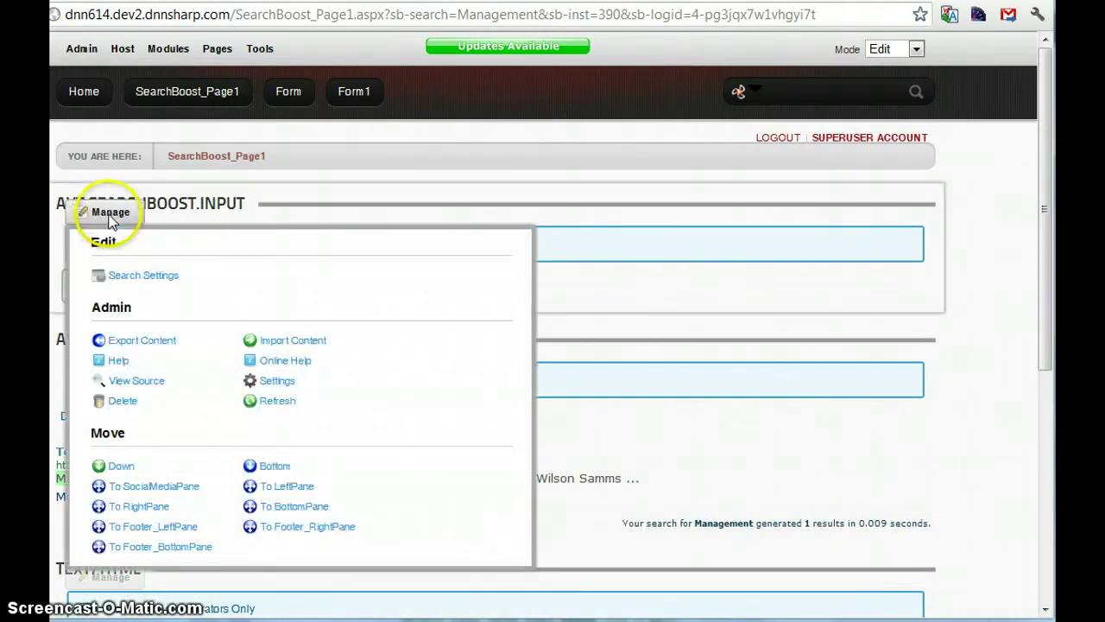
Step: Download the Reports search log as CSV and open it in Excel, listing rules, target, page and Management
click(157, 281)
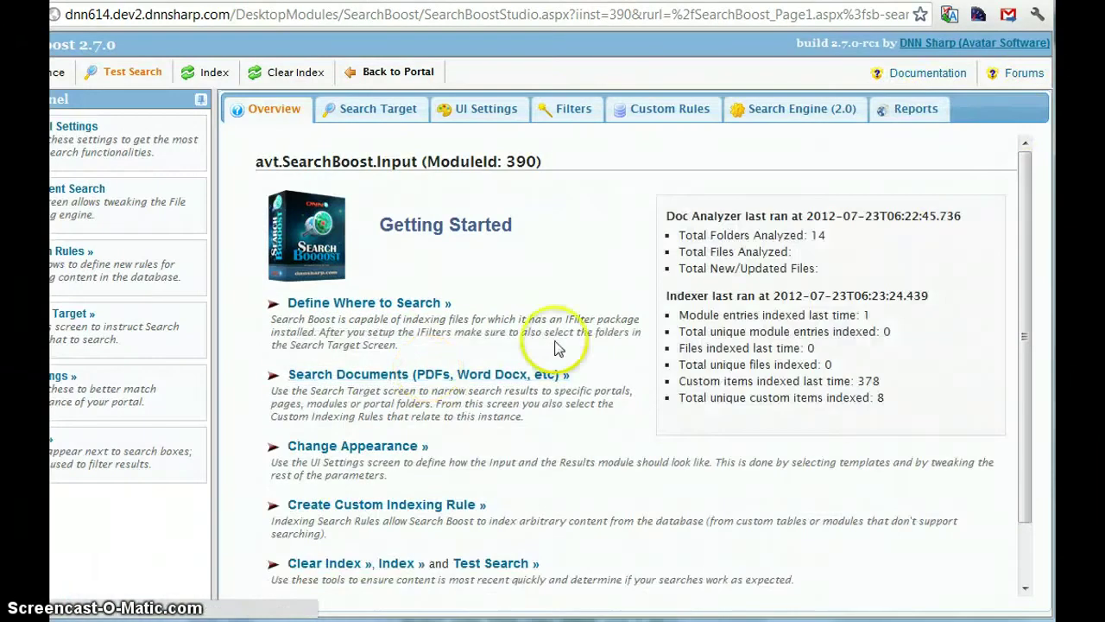
click(898, 113)
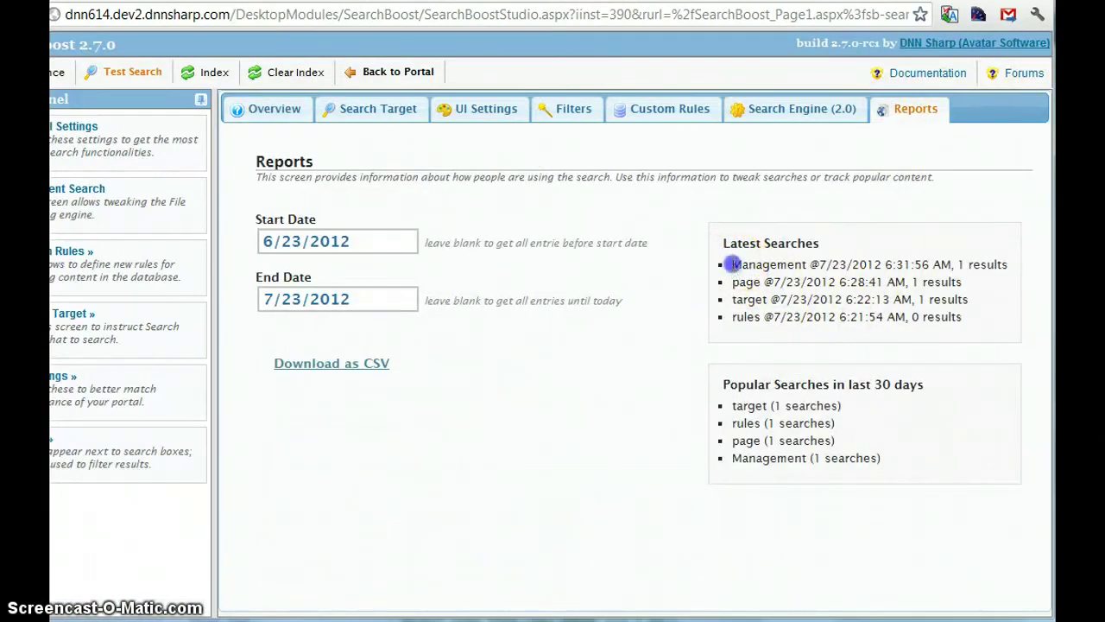
click(997, 303)
click(328, 366)
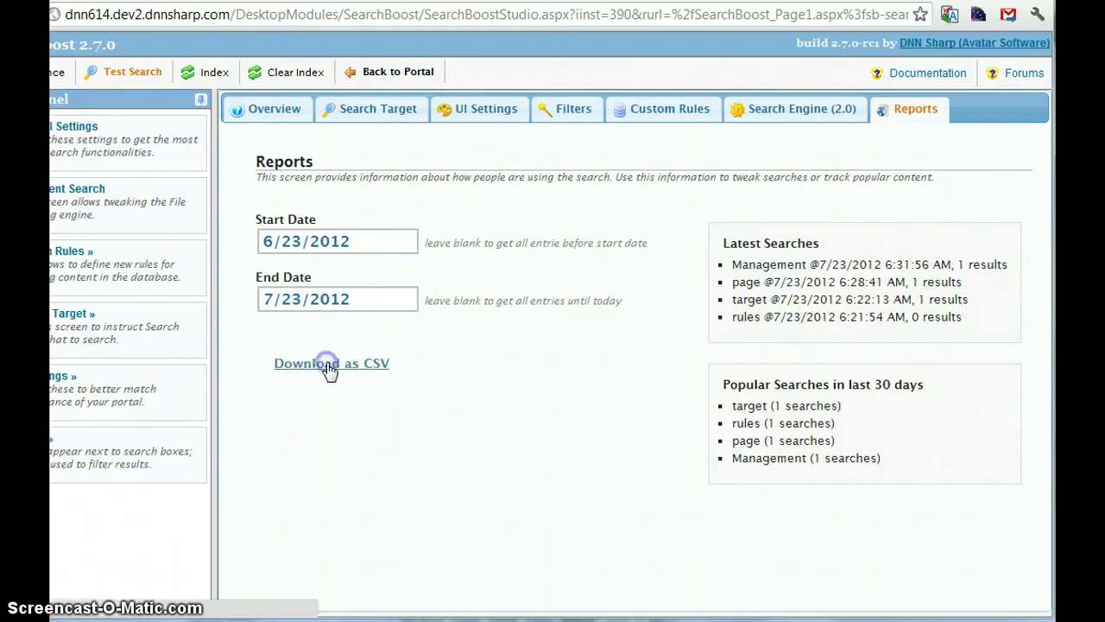
click(432, 454)
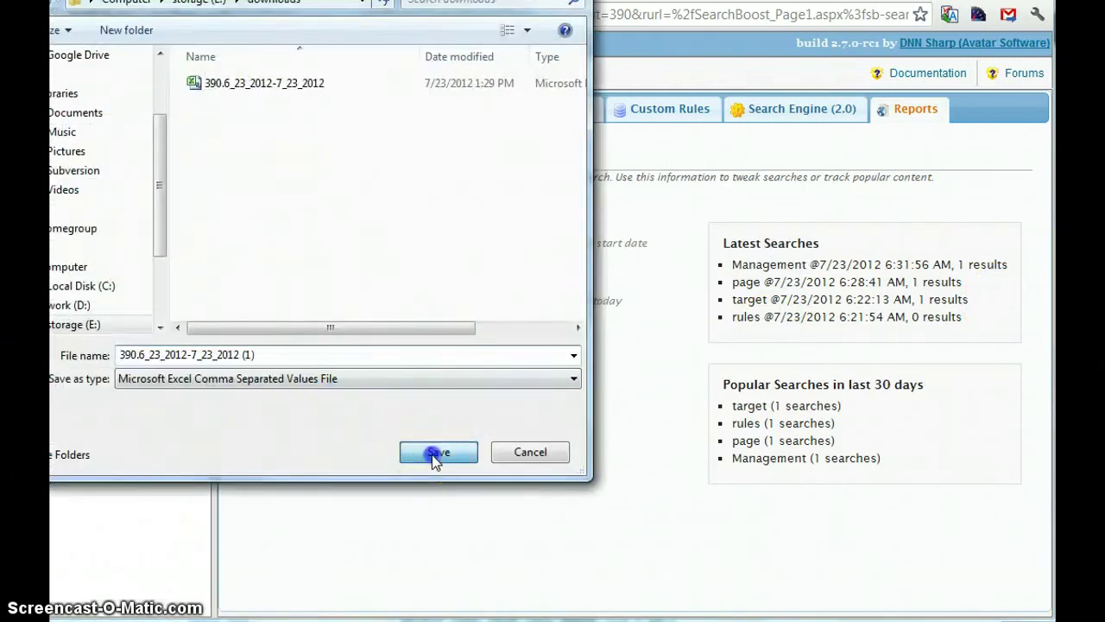
click(99, 605)
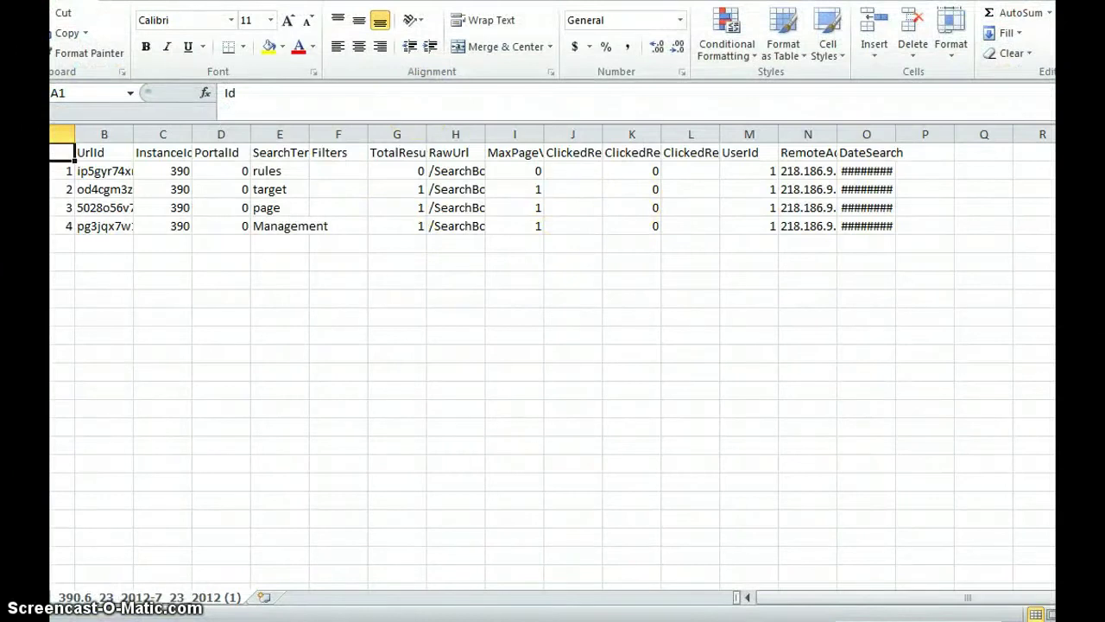
Step: Widen column E and check the search terms, filters and result counts for Management
click(116, 189)
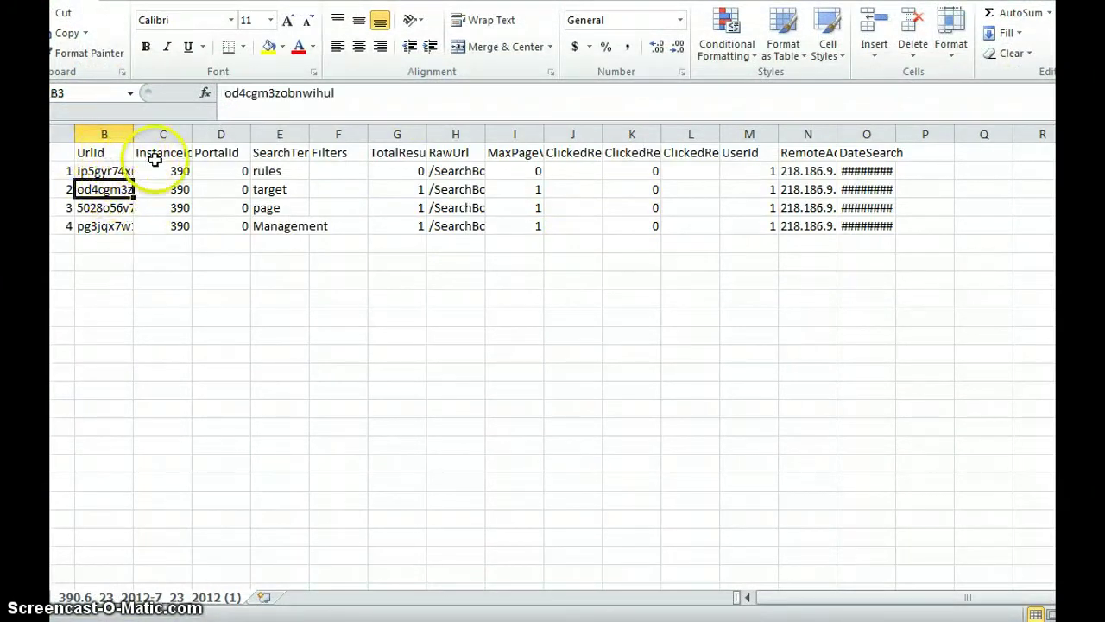
click(132, 136)
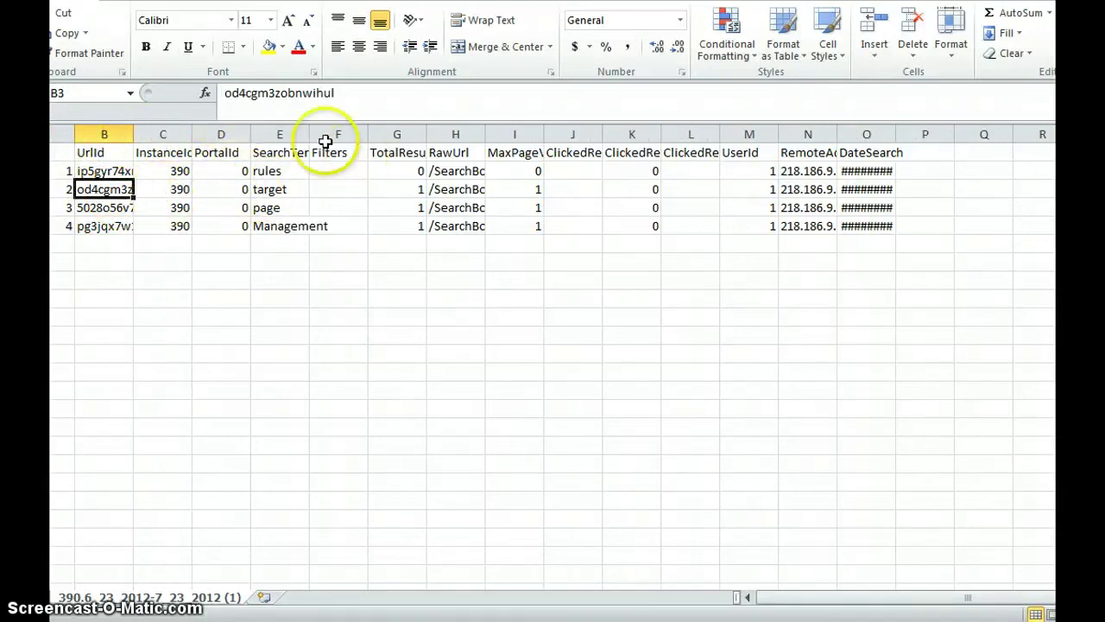
drag(309, 138, 376, 138)
click(285, 171)
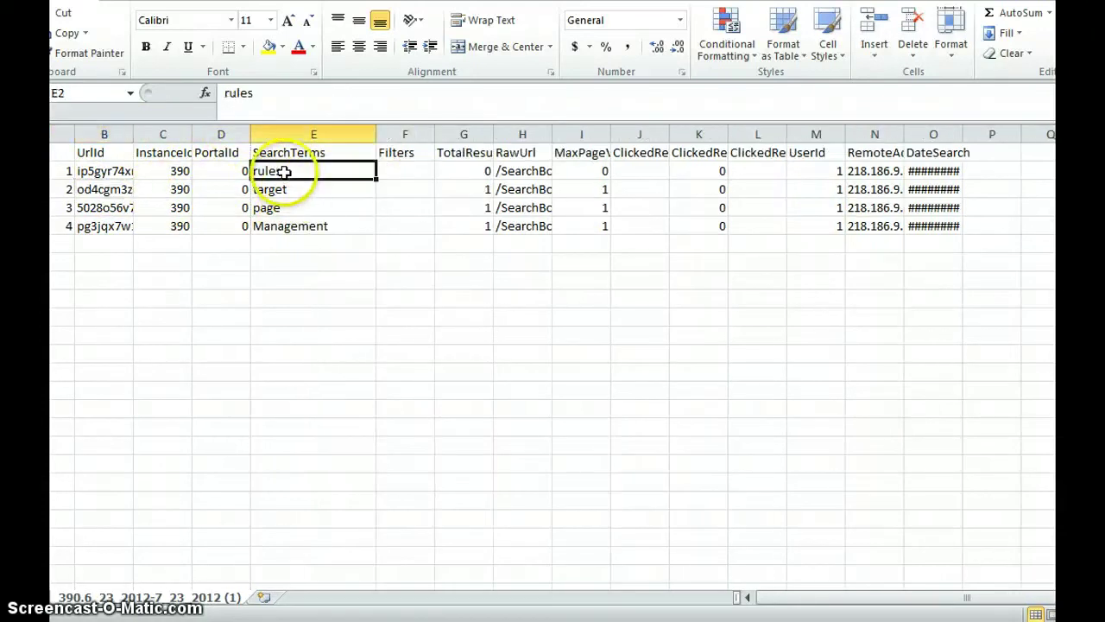
click(285, 226)
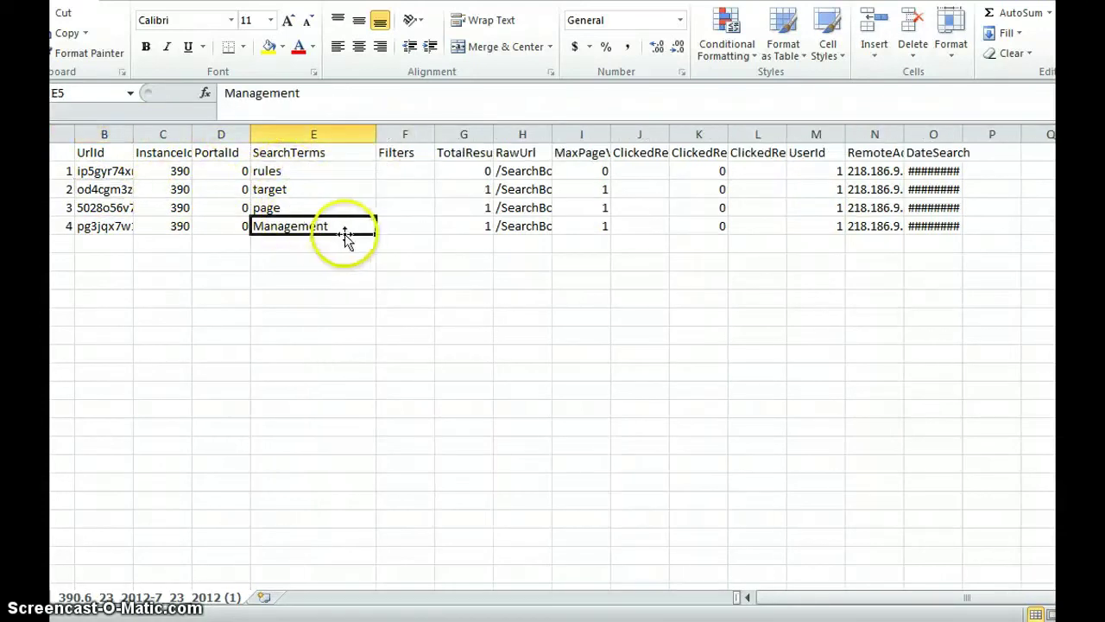
click(424, 176)
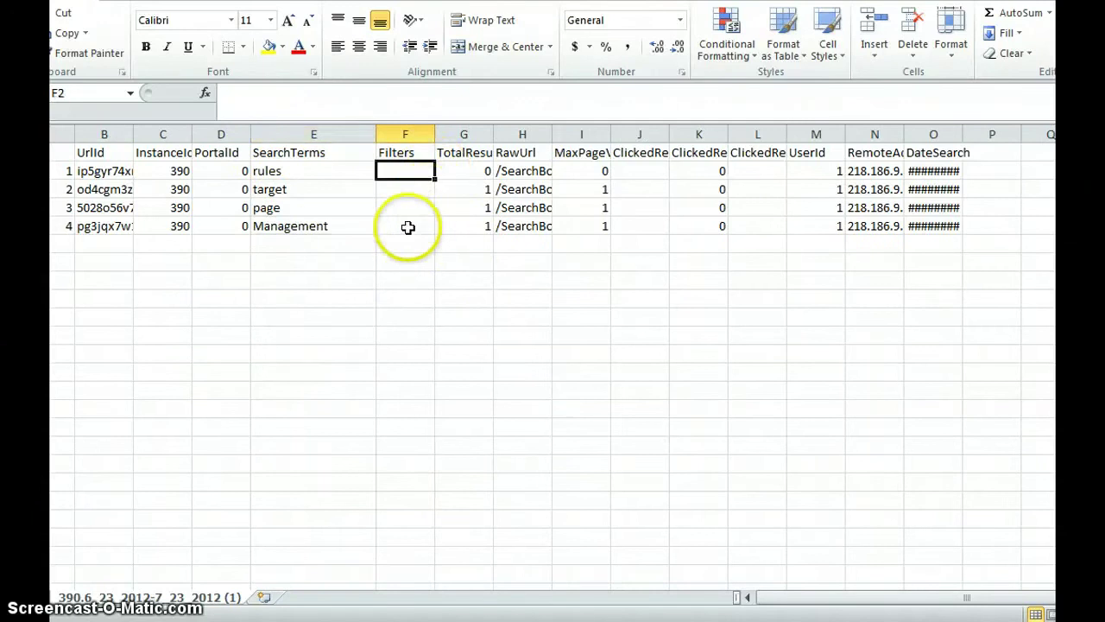
click(476, 205)
click(476, 228)
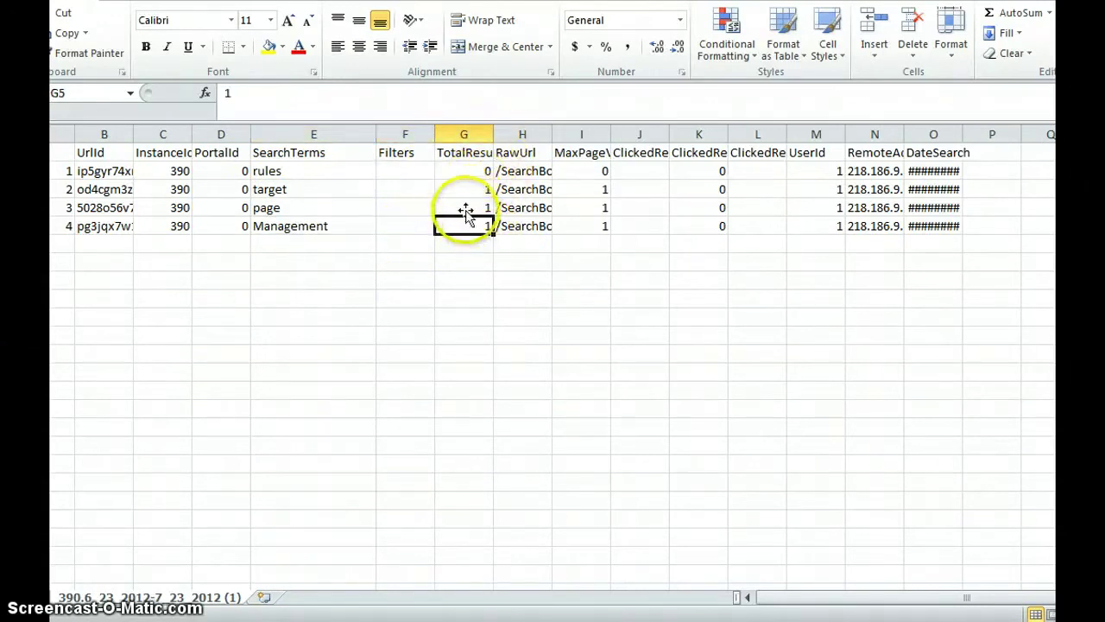
Step: Widen column H to read the full raw URLs, then check and narrow column I
drag(552, 139, 863, 137)
click(675, 240)
click(678, 226)
click(816, 192)
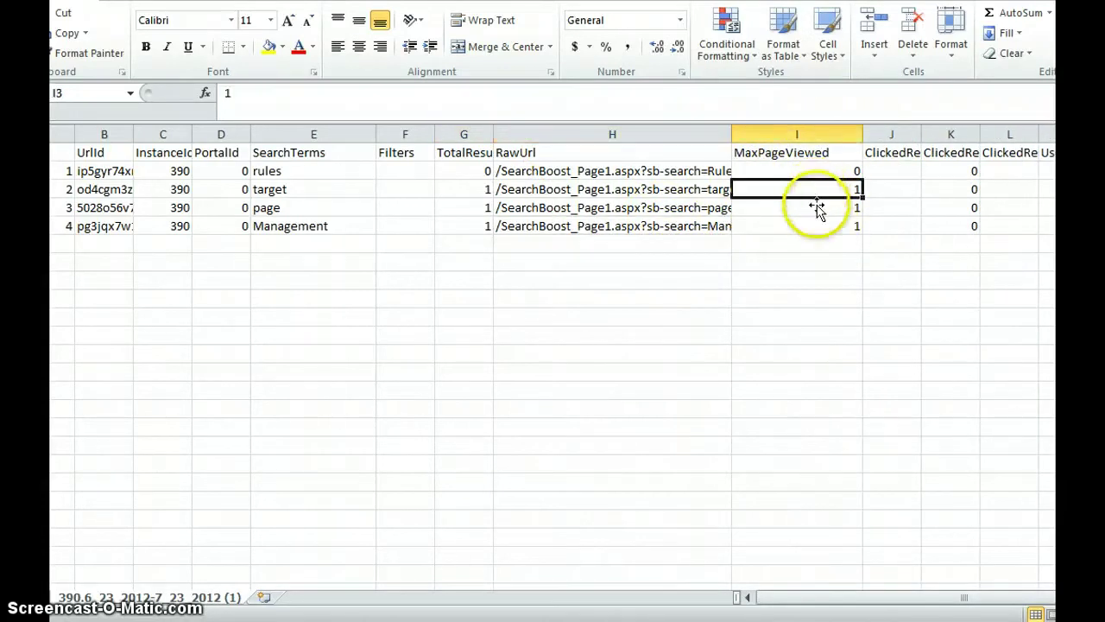
click(802, 221)
click(802, 222)
drag(863, 135, 794, 134)
Step: Fit columns K and L to show the clicked-result fields, then close Excel without saving
click(836, 186)
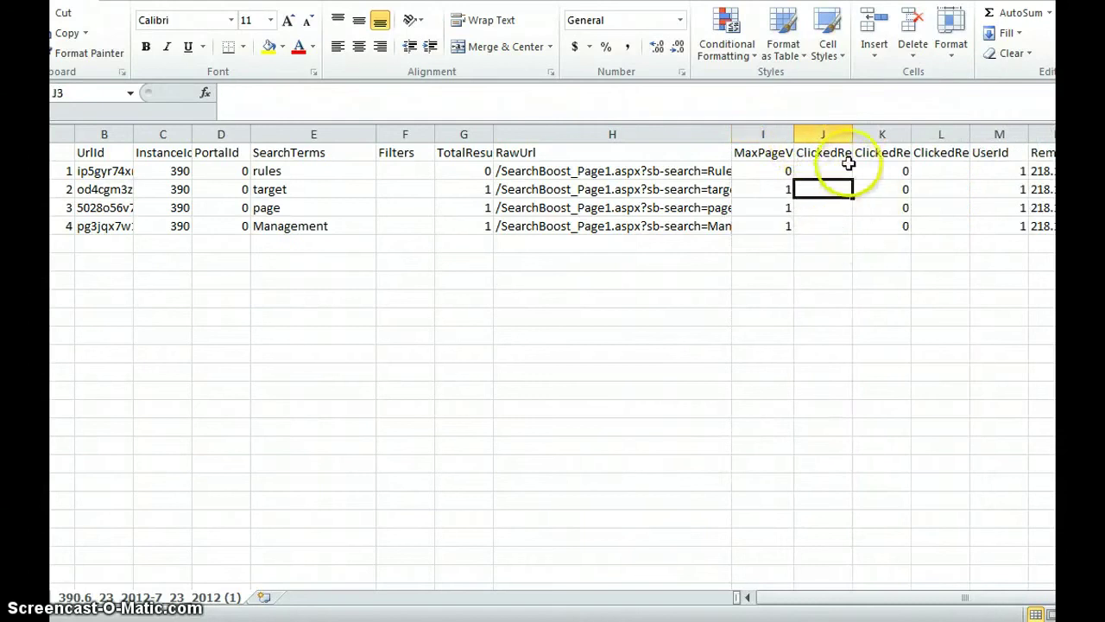
double_click(908, 130)
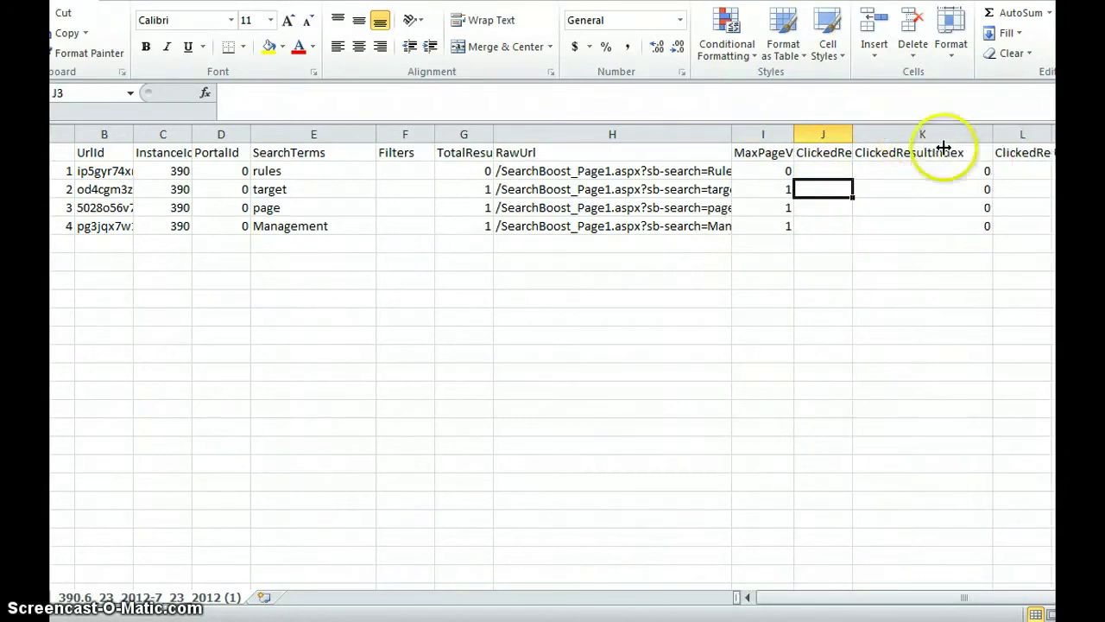
double_click(1052, 135)
drag(995, 135, 922, 131)
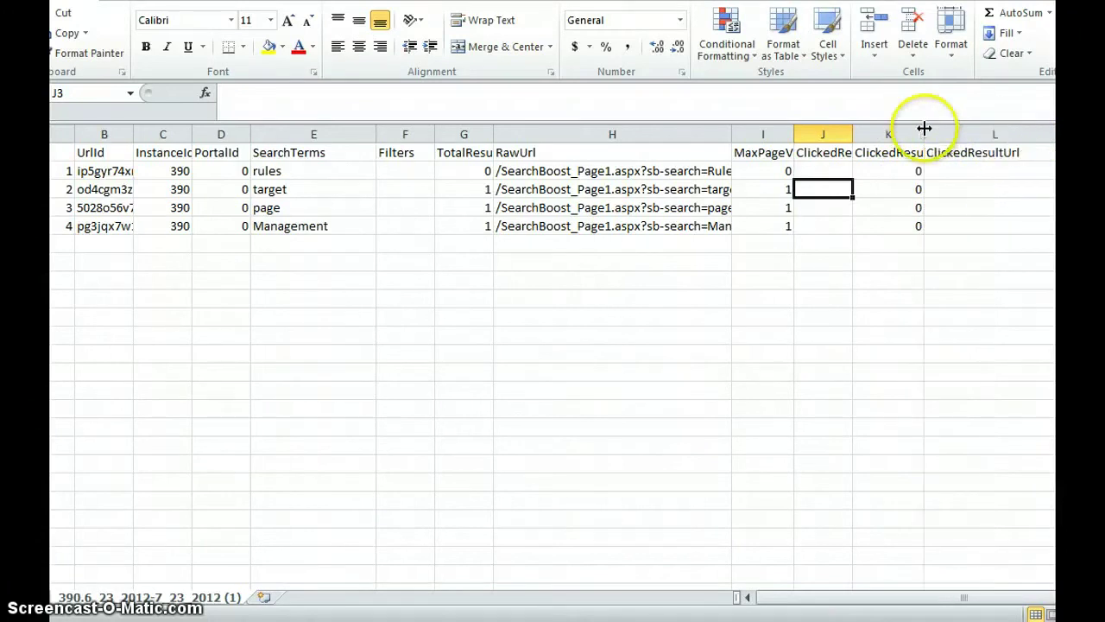
click(874, 207)
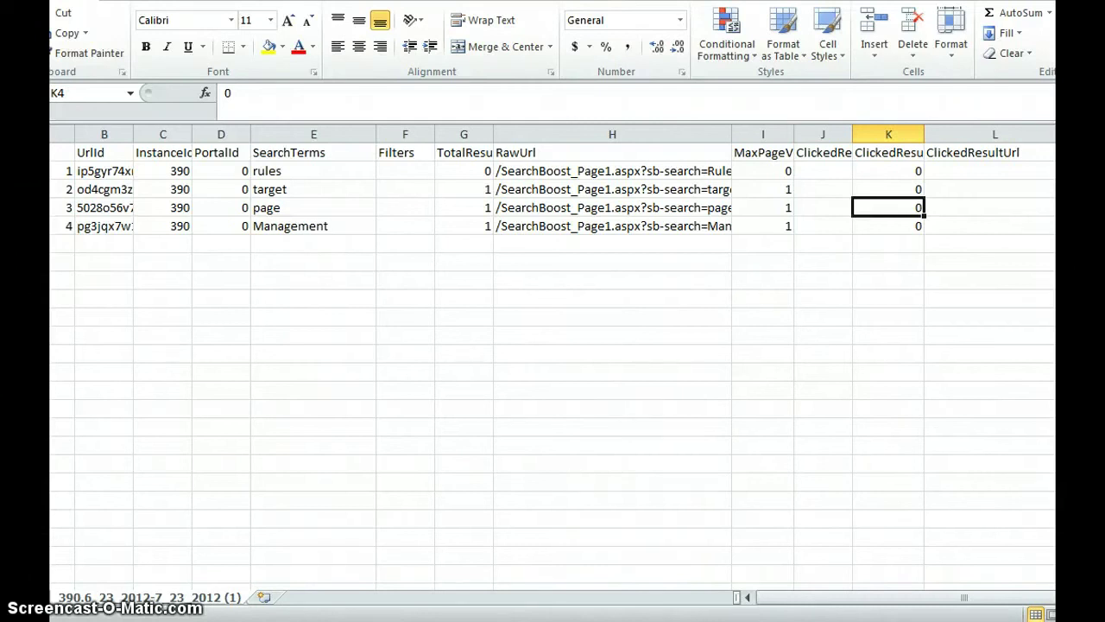
key(ctrl+w)
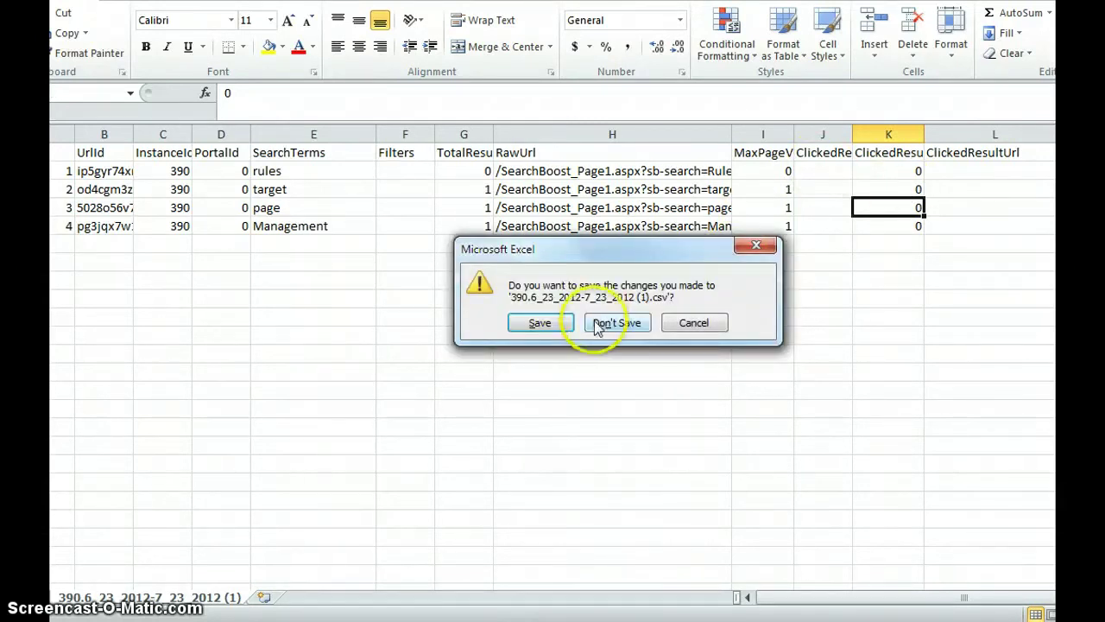
click(596, 326)
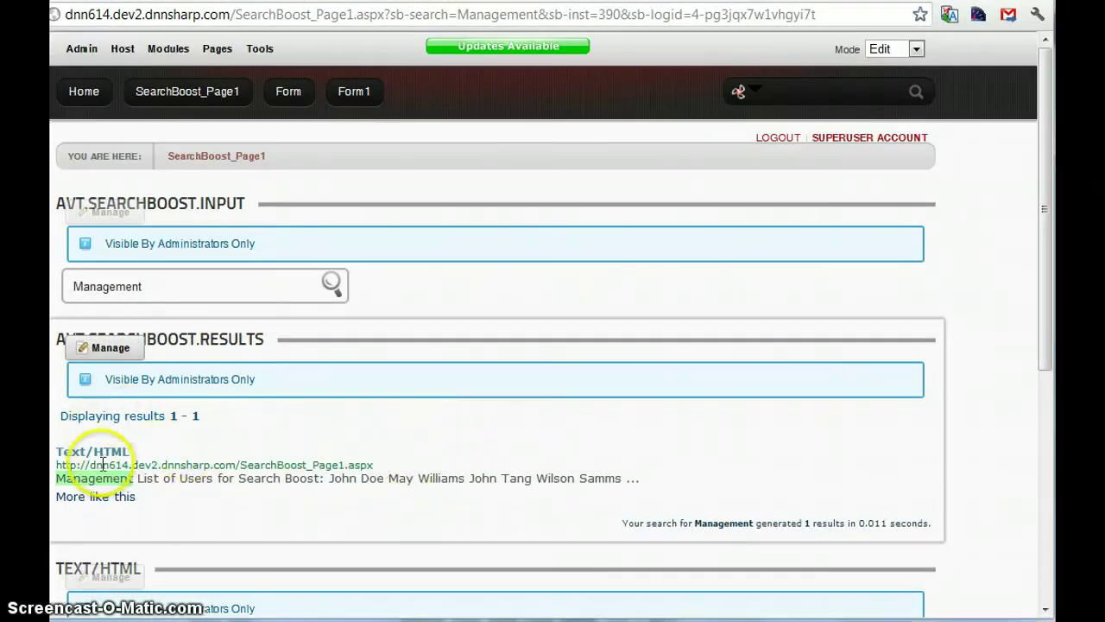
scroll(102, 464, down, 1)
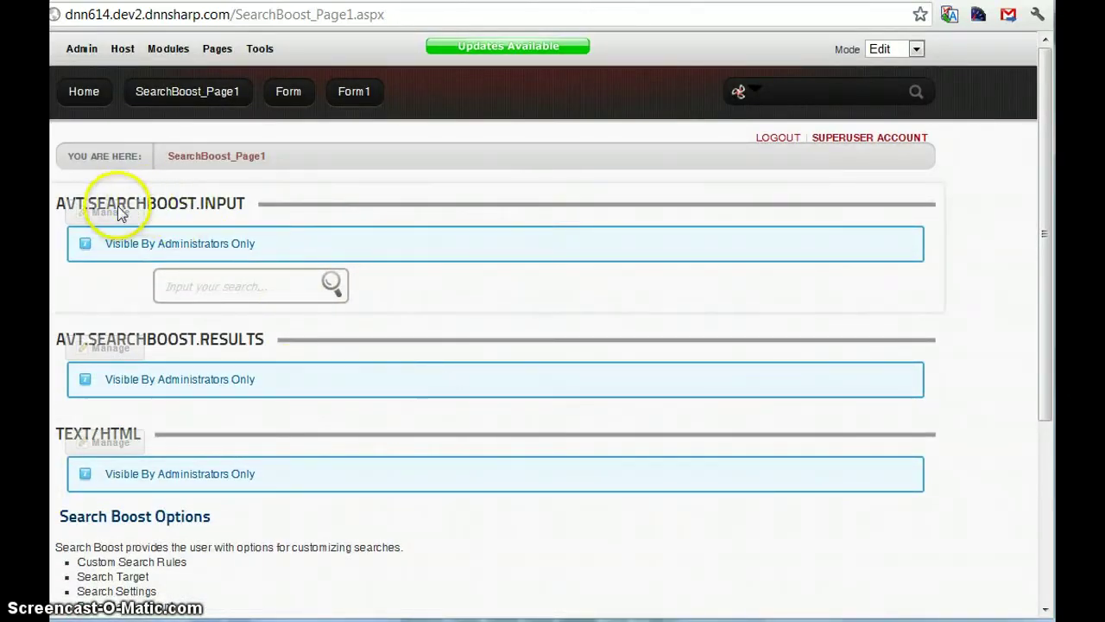
scroll(679, 291, down, 1)
scroll(506, 185, up, 1)
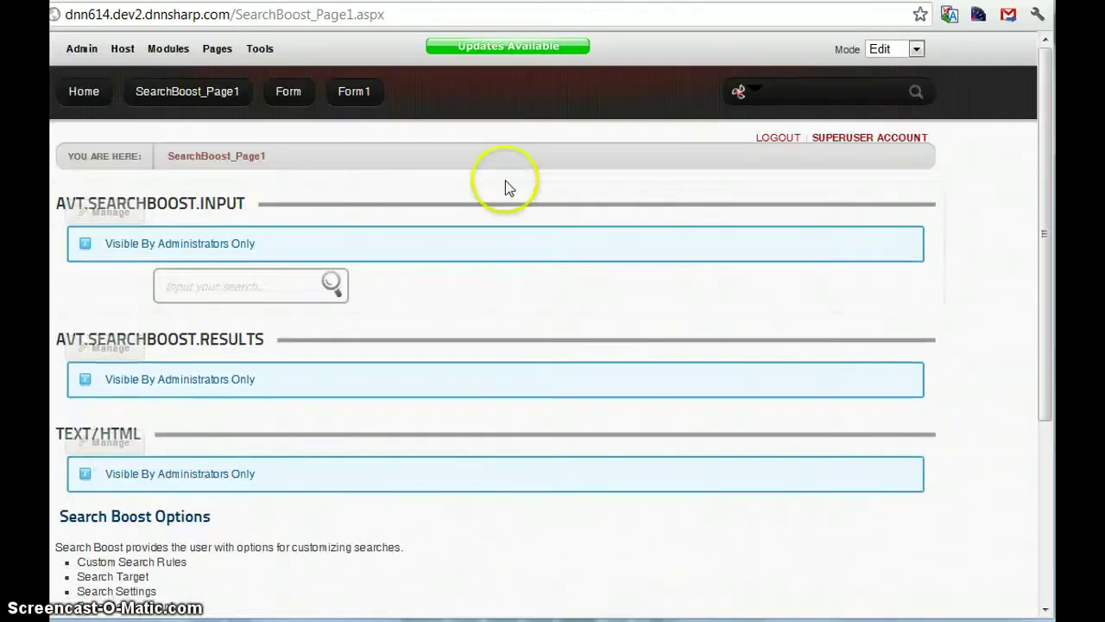
scroll(345, 345, down, 2)
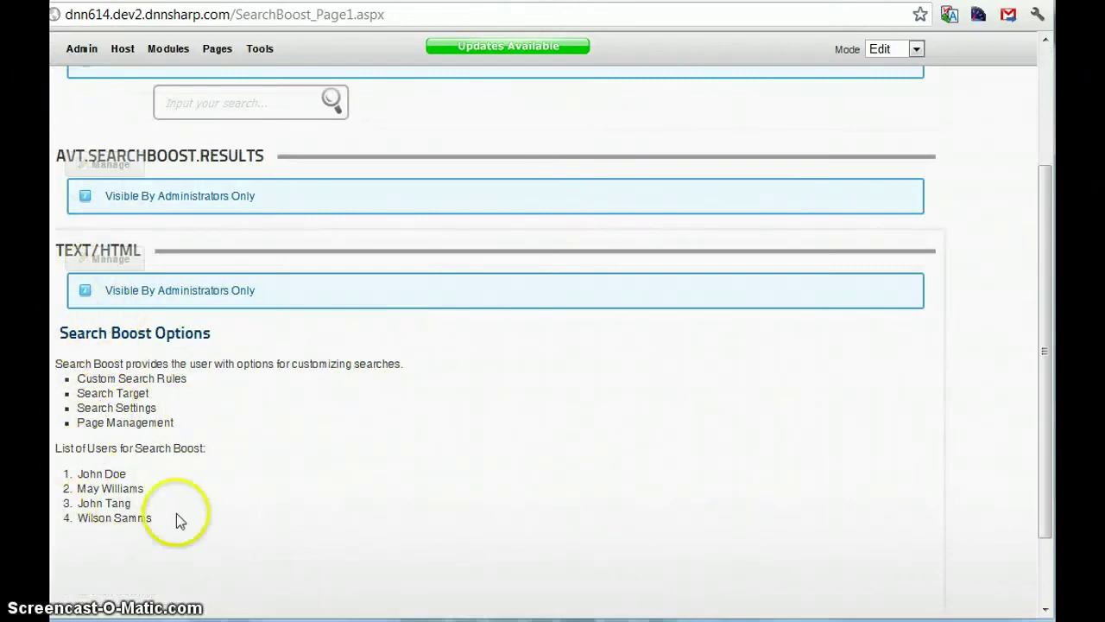
scroll(173, 531, up, 1)
scroll(171, 539, up, 1)
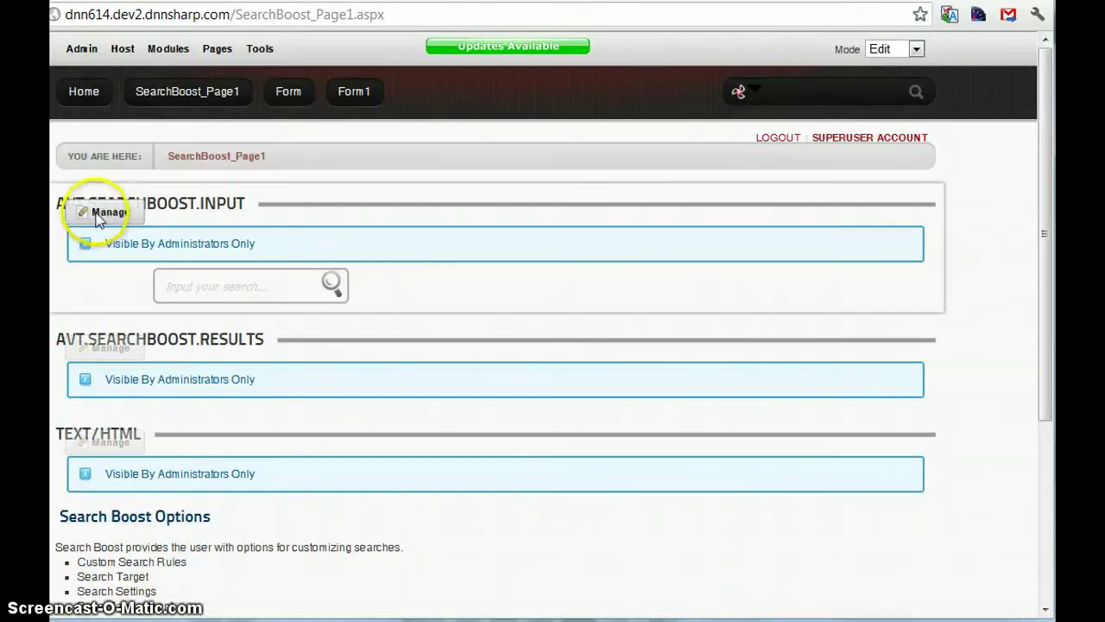
Step: Download the Reports log as CSV and open 390.6_23_2012-7_23_2012 (2) in Excel
mouse_move(102, 218)
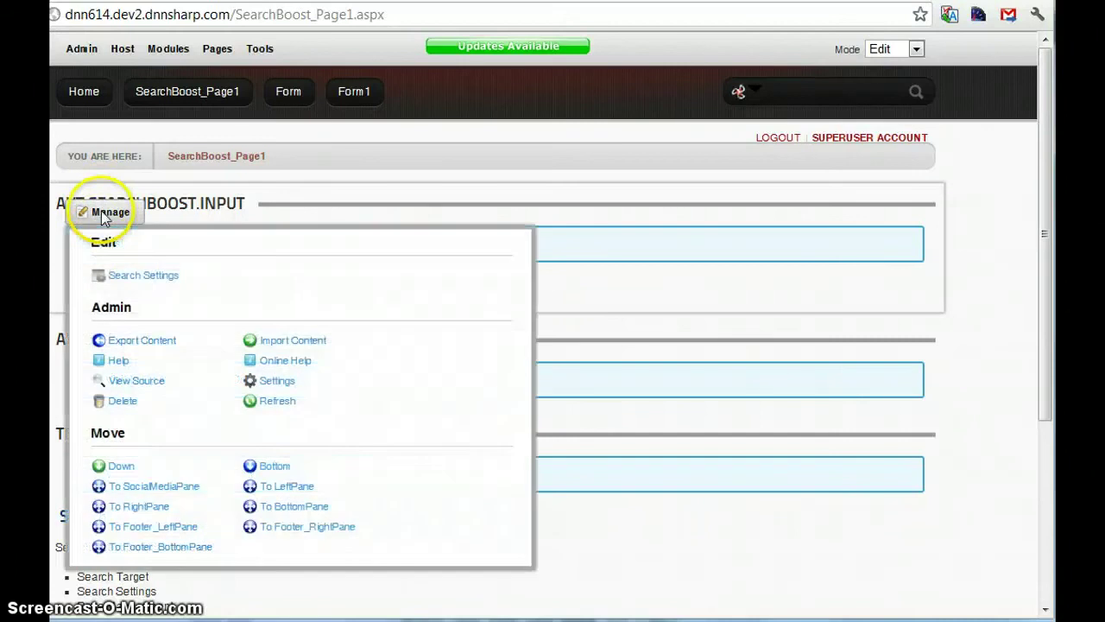
click(143, 278)
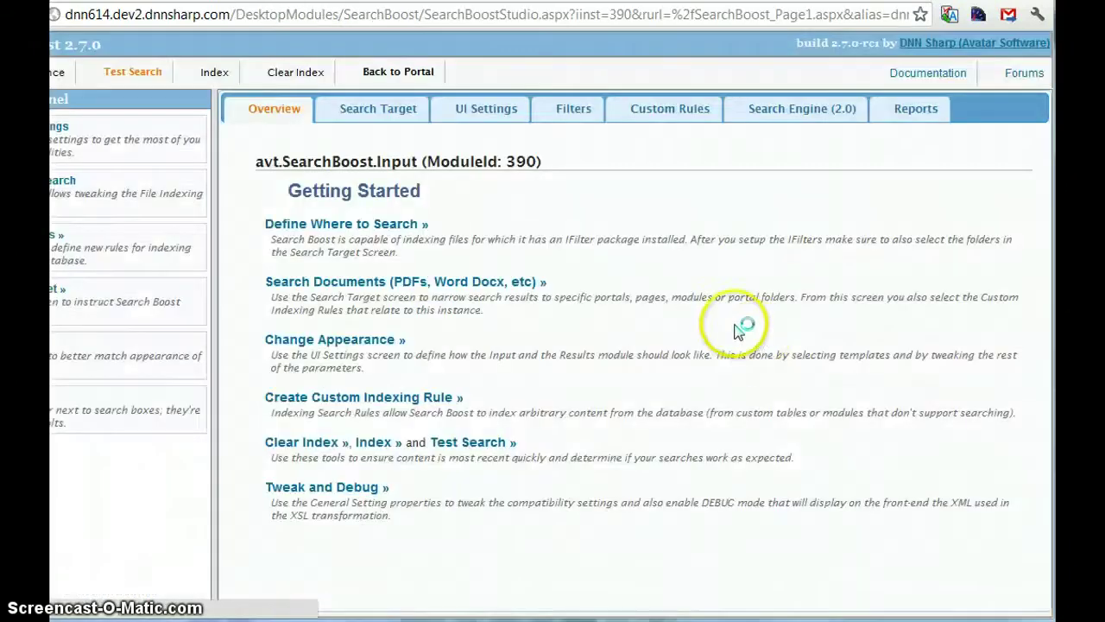
click(924, 111)
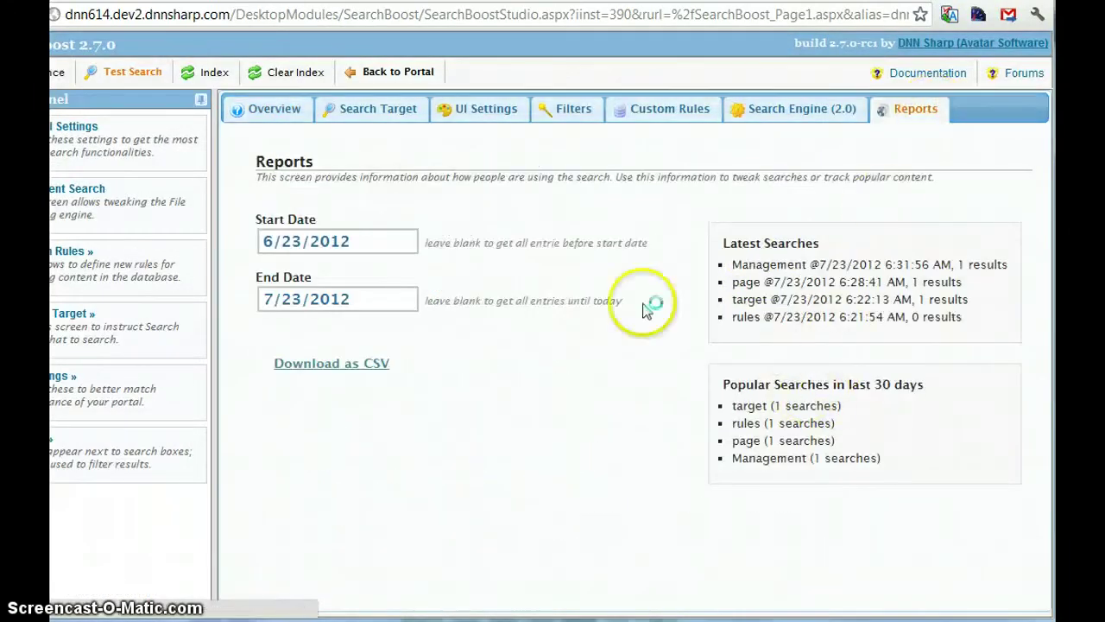
click(359, 365)
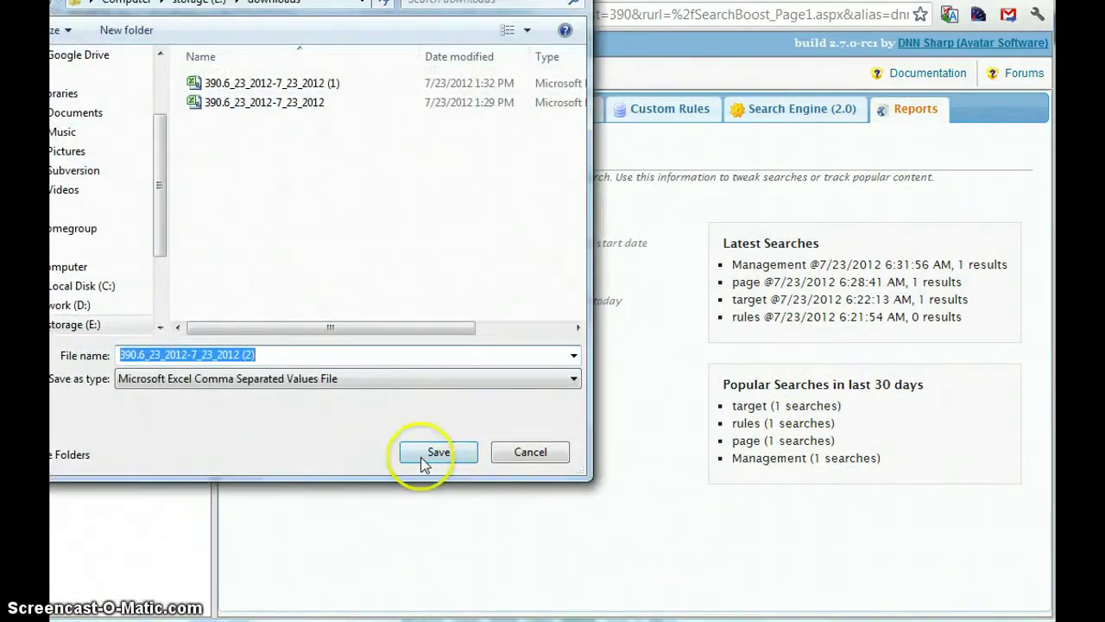
click(432, 454)
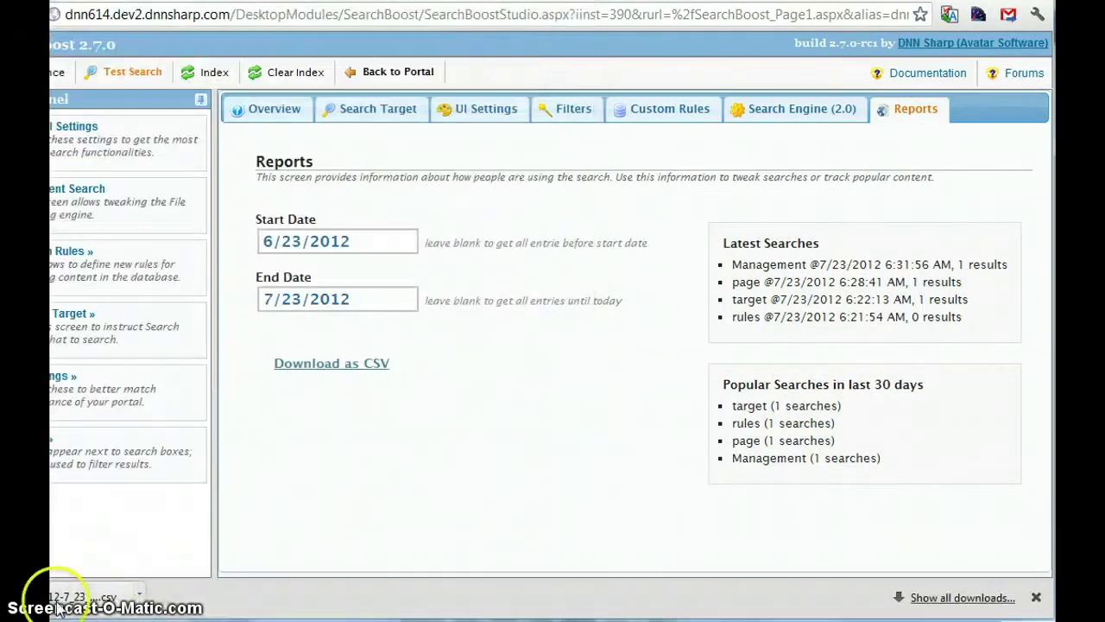
click(76, 611)
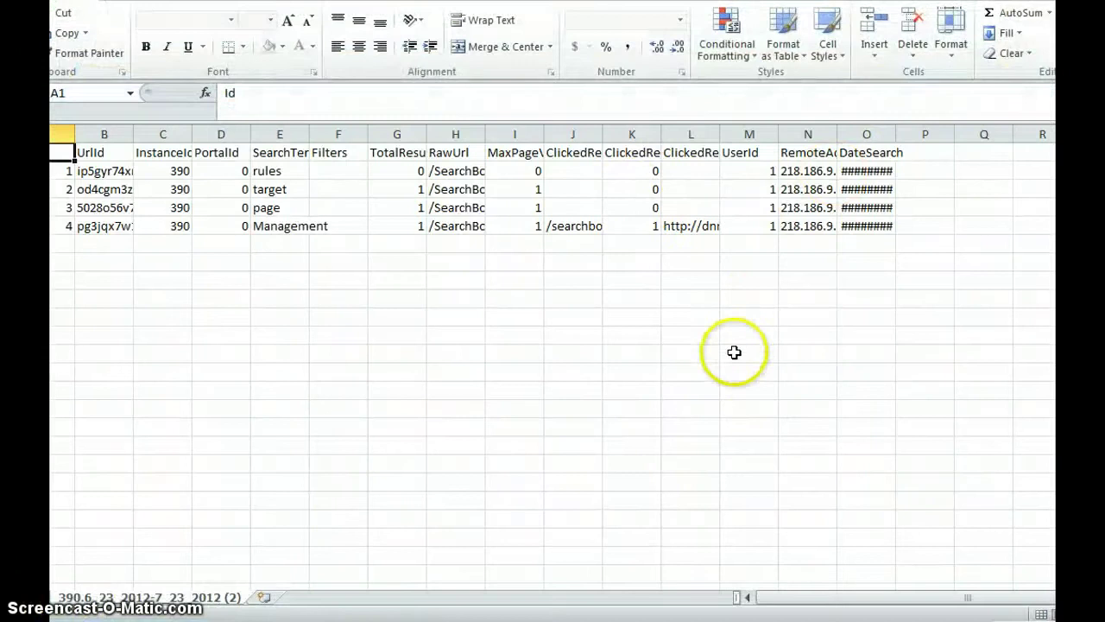
Step: Widen columns J and K to read row 5's clicked result id and index, then narrow them back
drag(662, 131, 770, 133)
click(713, 227)
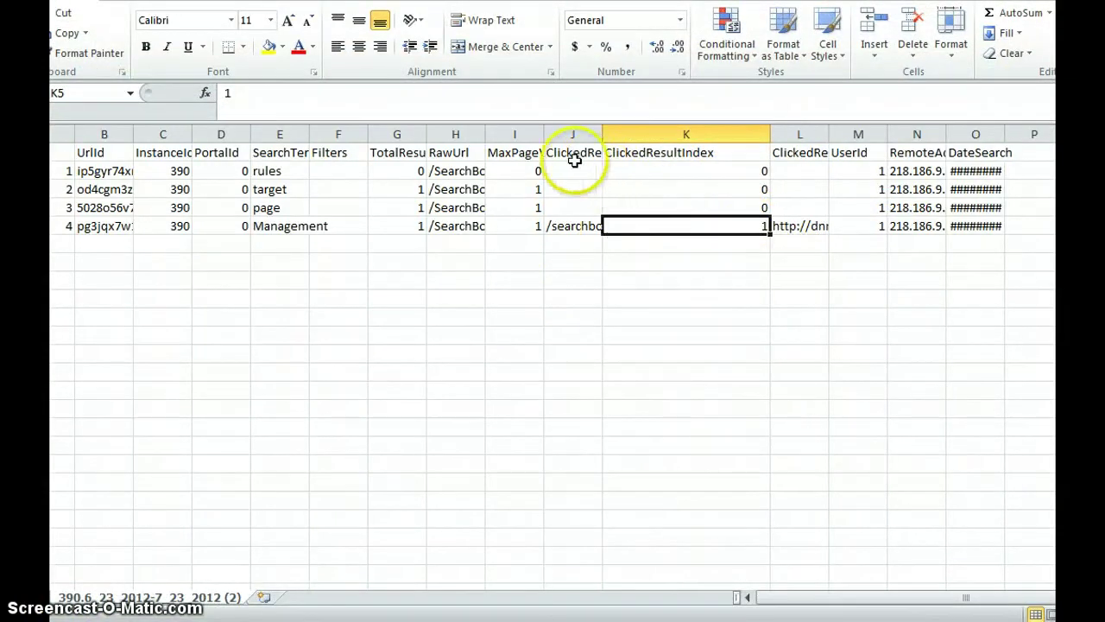
drag(603, 138, 758, 136)
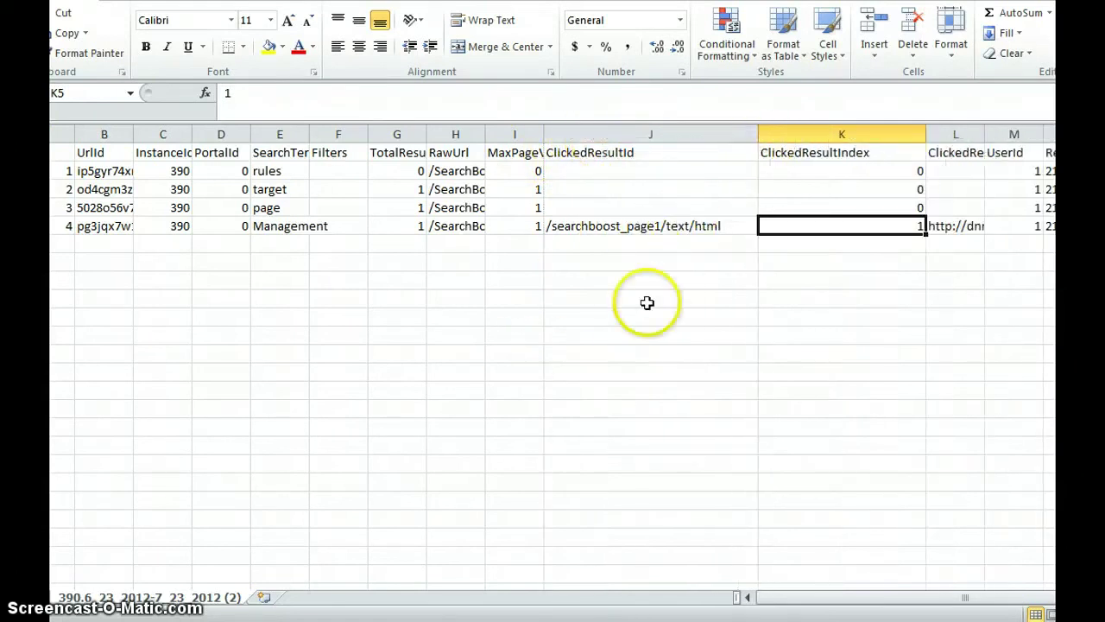
key(Left)
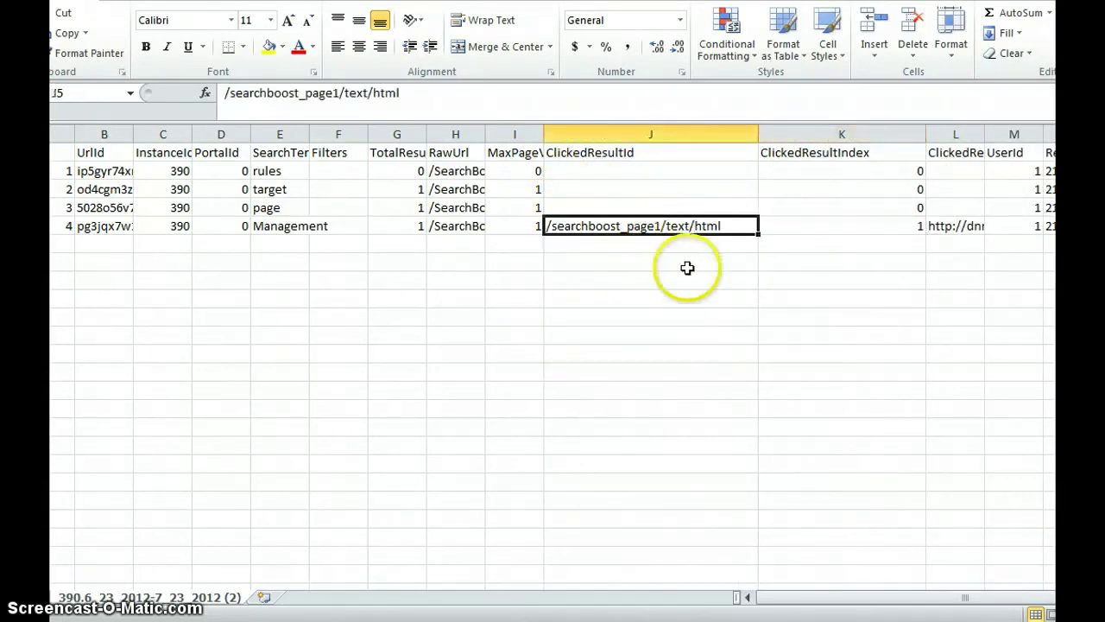
key(Down)
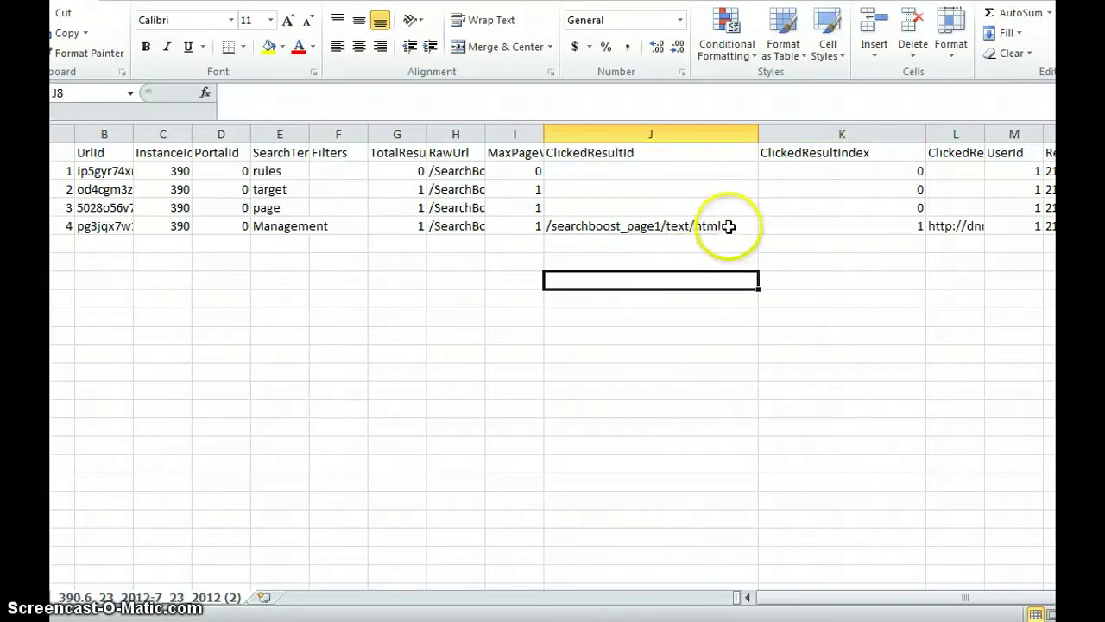
key(Up)
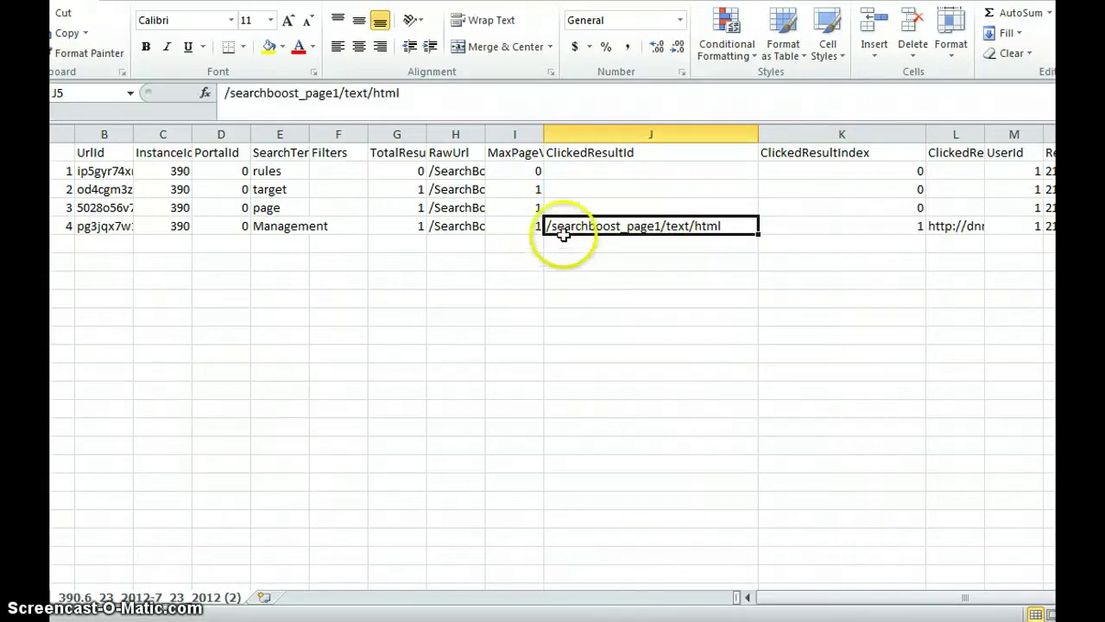
click(734, 356)
click(706, 227)
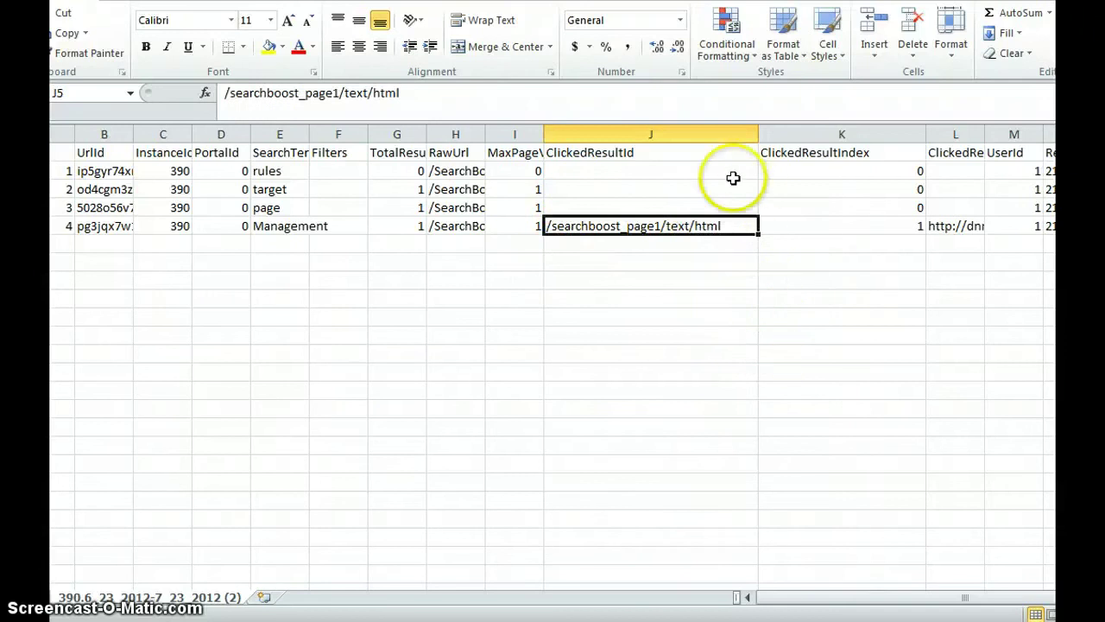
drag(757, 136, 678, 135)
drag(843, 136, 744, 136)
Step: Size column L for the clicked URL and column N for the IP address, and autofit column O's dates
drag(921, 141, 860, 137)
click(920, 228)
click(902, 298)
click(901, 229)
click(941, 228)
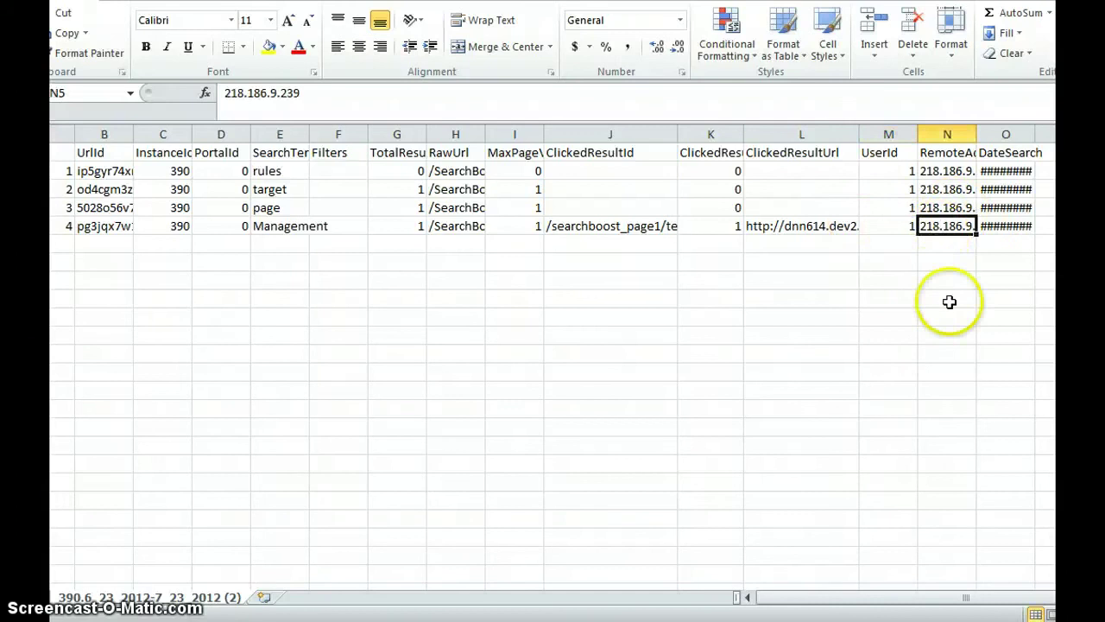
drag(977, 135, 989, 135)
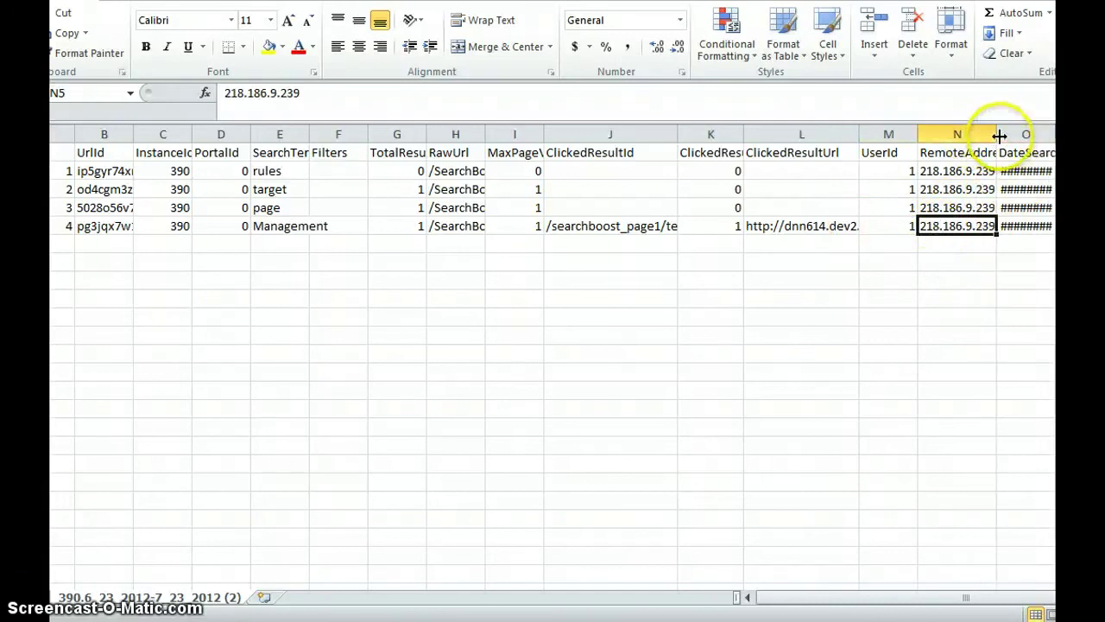
drag(998, 139, 984, 138)
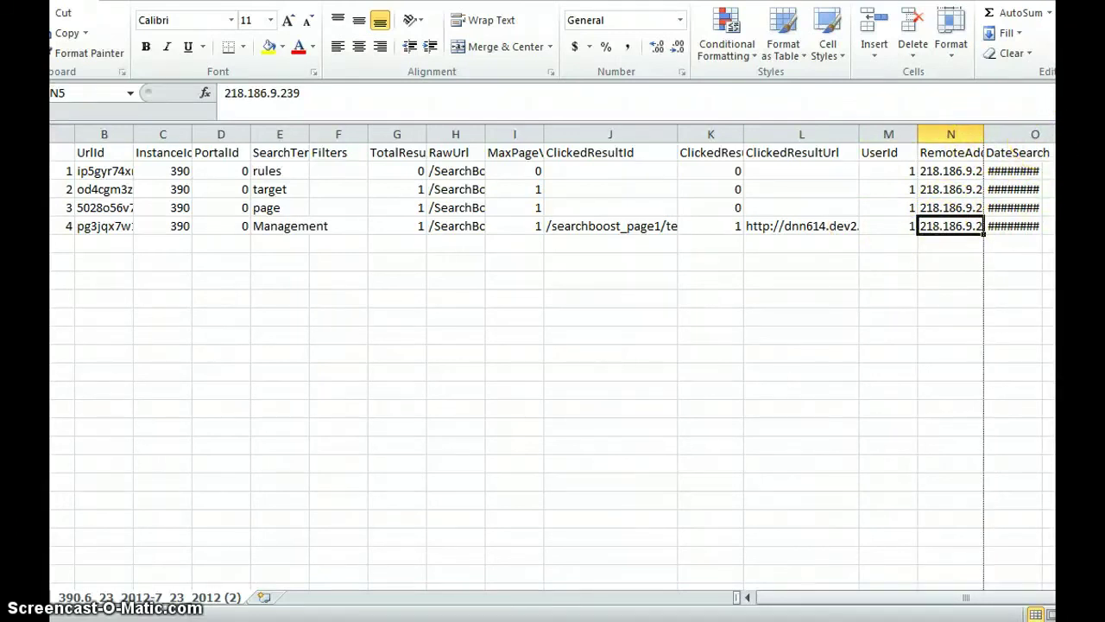
double_click(1047, 140)
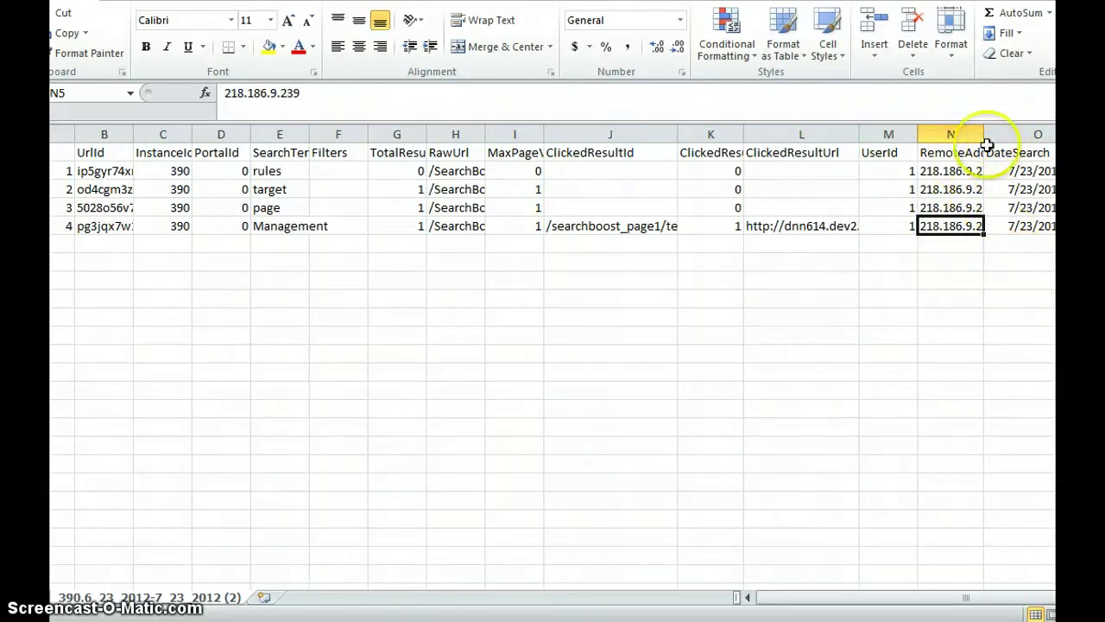
drag(983, 136, 972, 136)
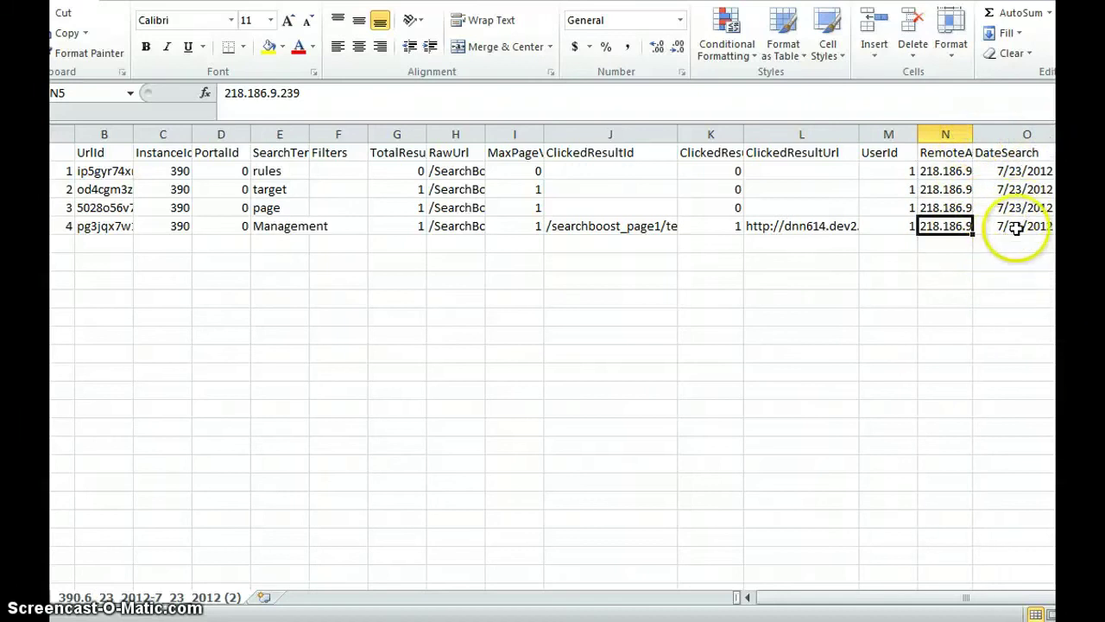
click(1011, 226)
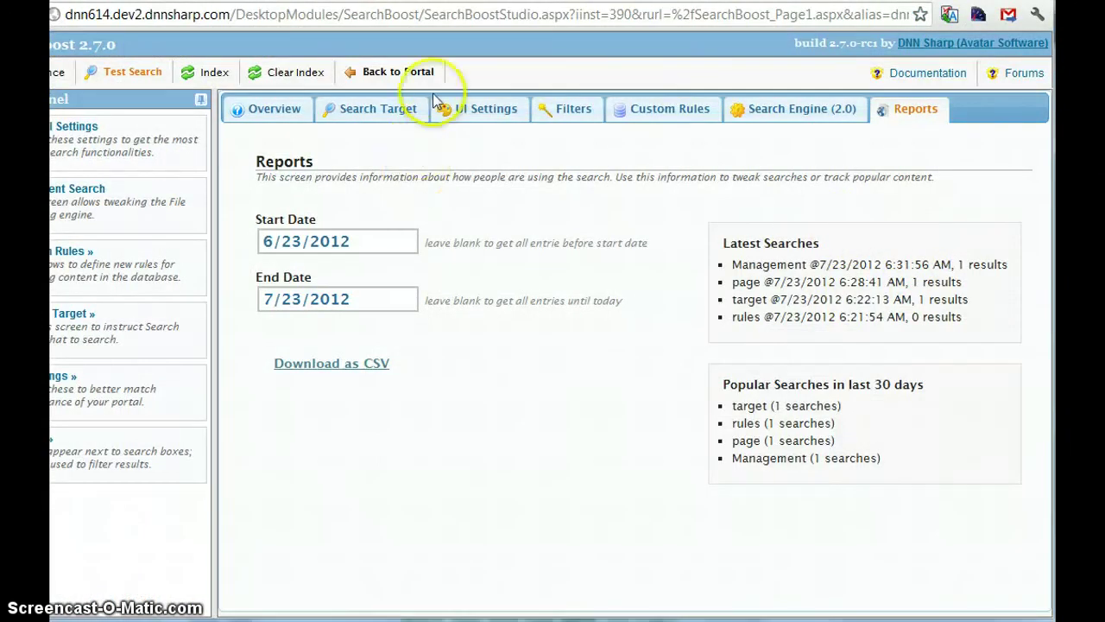
Step: Back on the portal, search for 'rules' to get one Text/HTML result
click(399, 72)
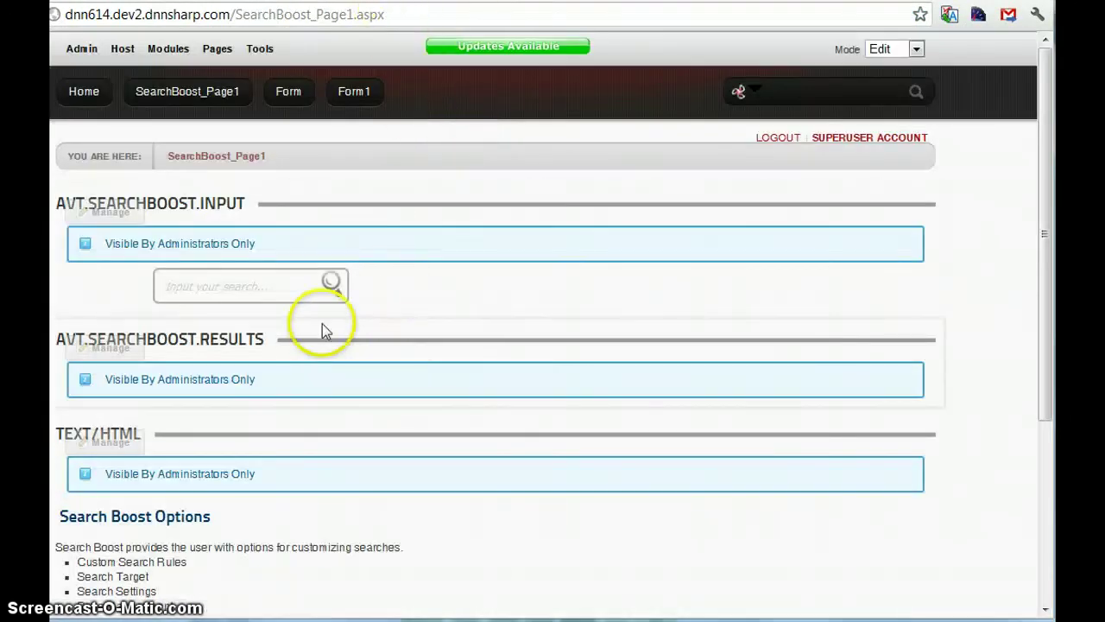
click(253, 293)
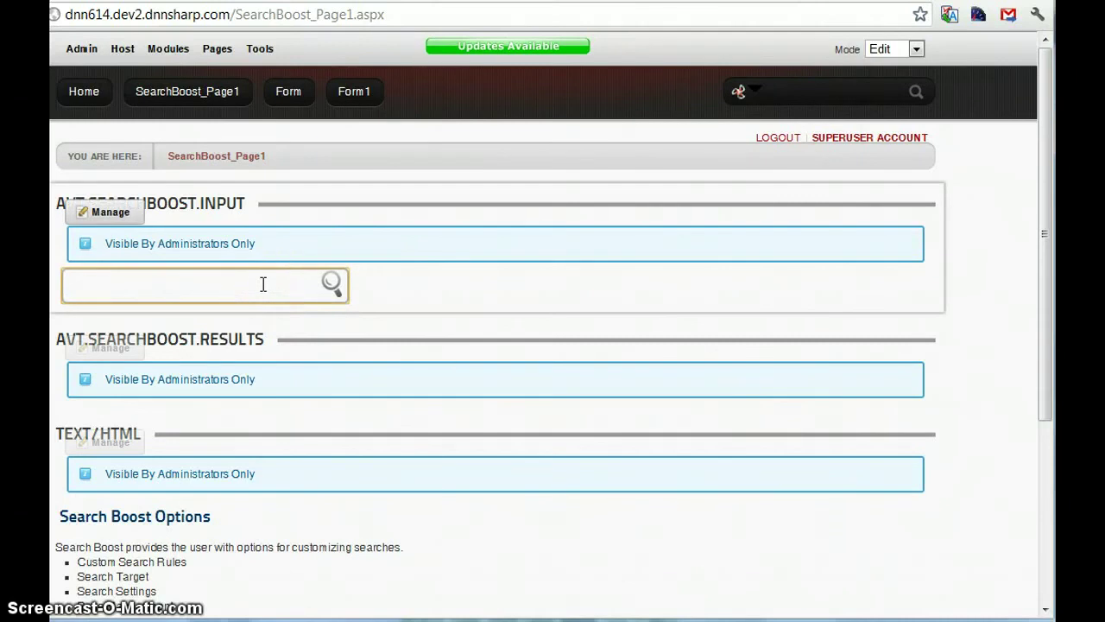
text(rules)
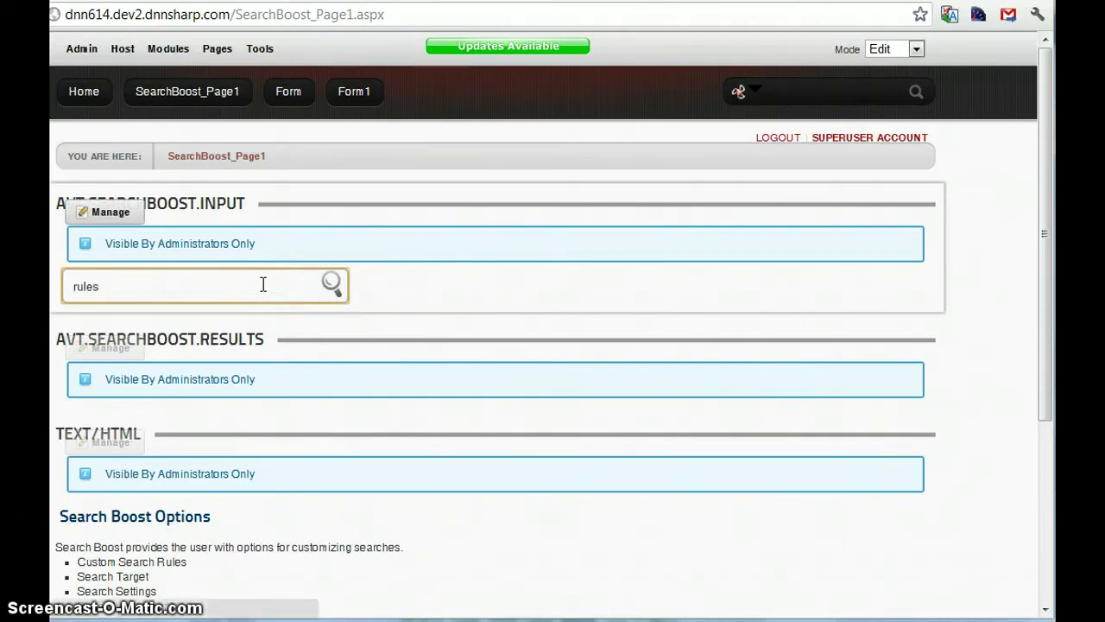
key(Return)
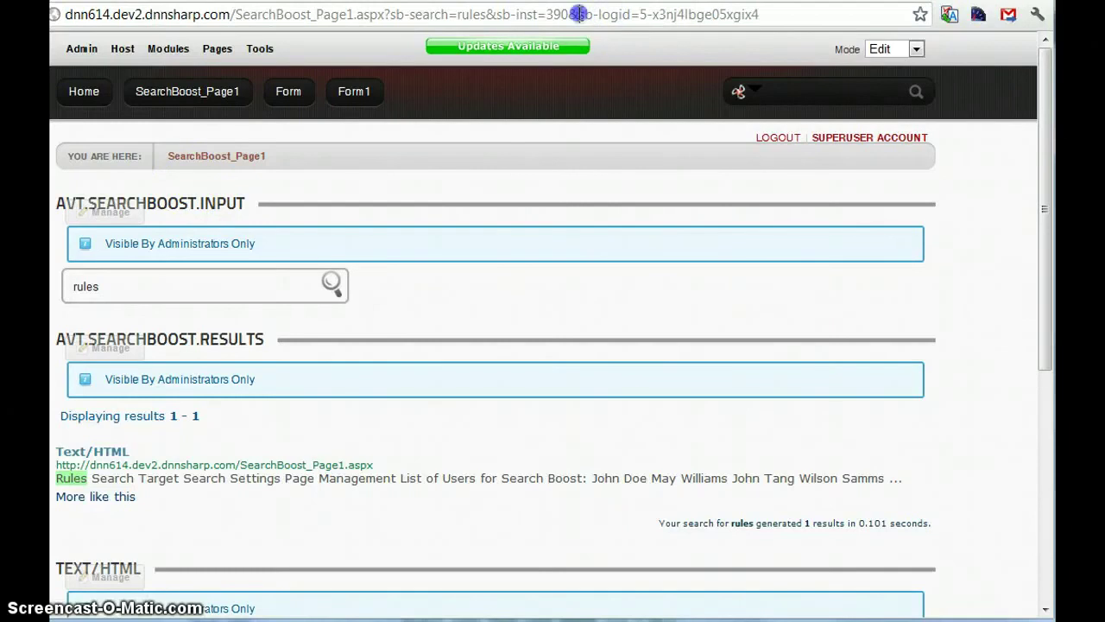
Step: Highlight the sb-logid parameter in the results page address
drag(579, 14, 623, 12)
click(785, 14)
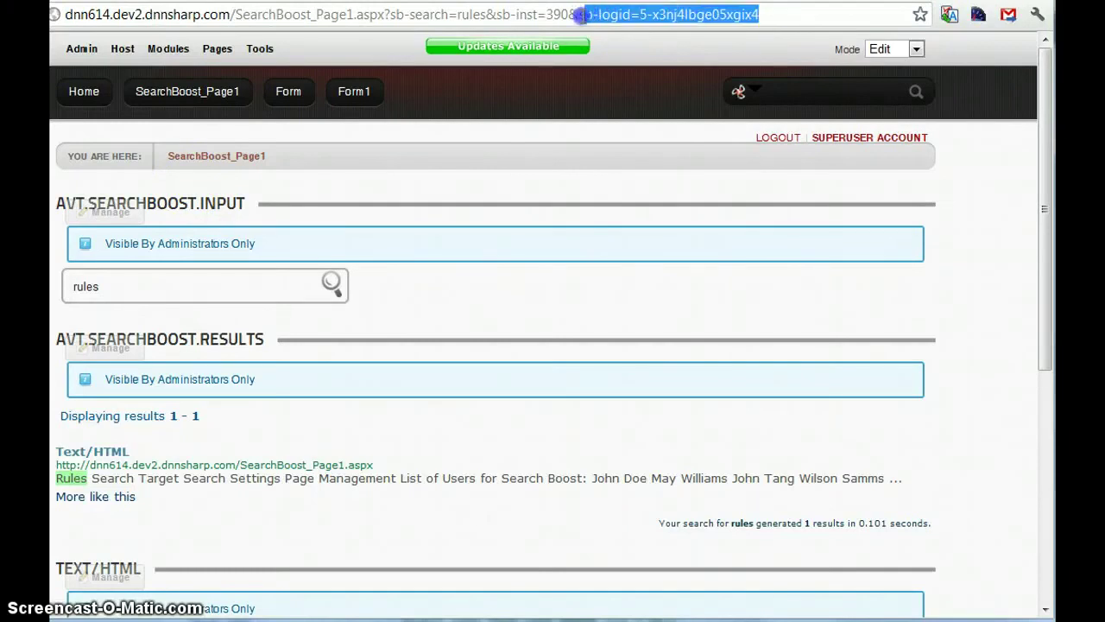
click(588, 15)
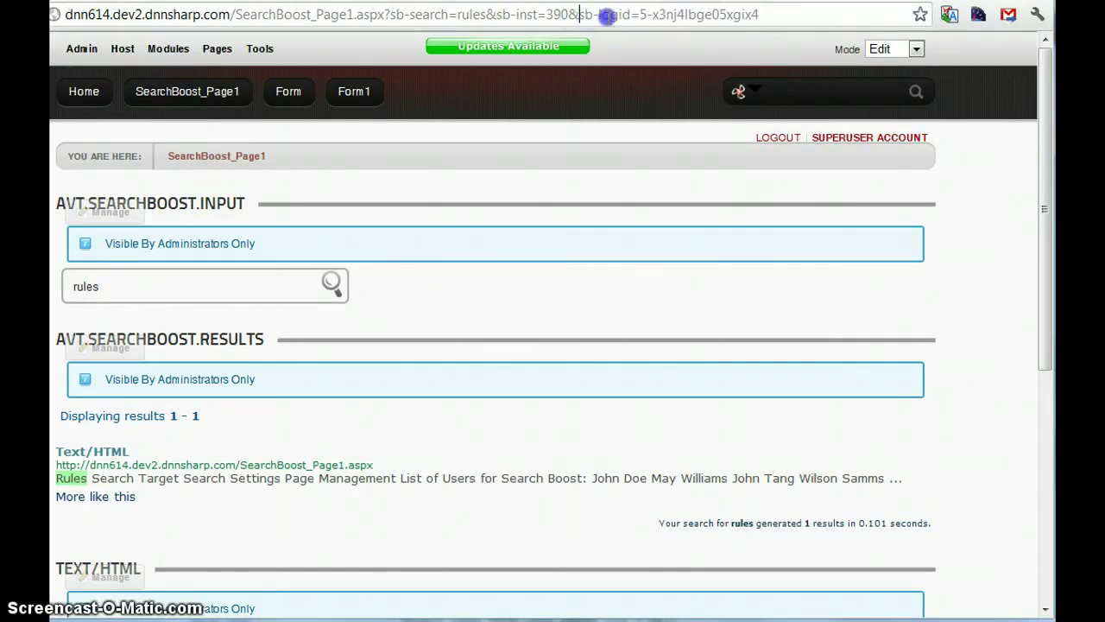
drag(608, 15, 780, 15)
click(780, 15)
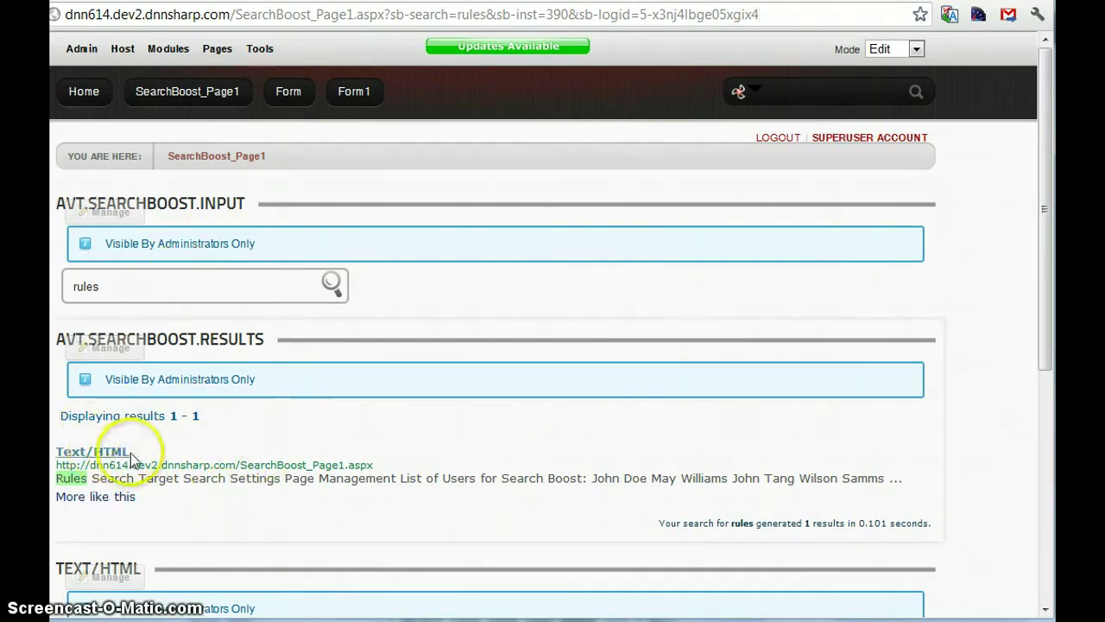
drag(640, 14, 759, 14)
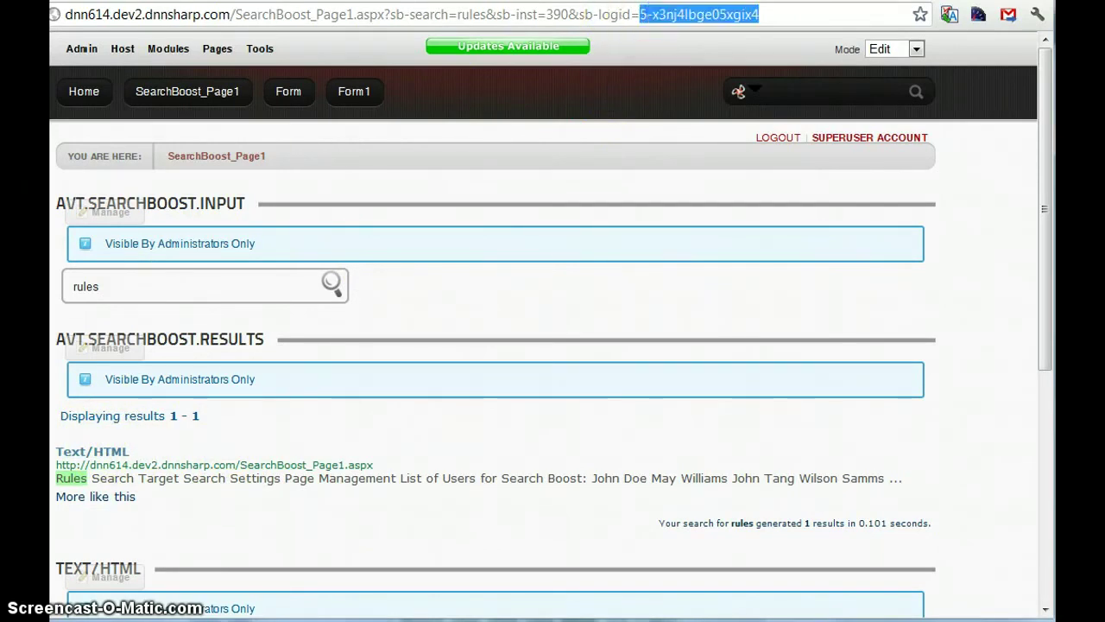
click(662, 15)
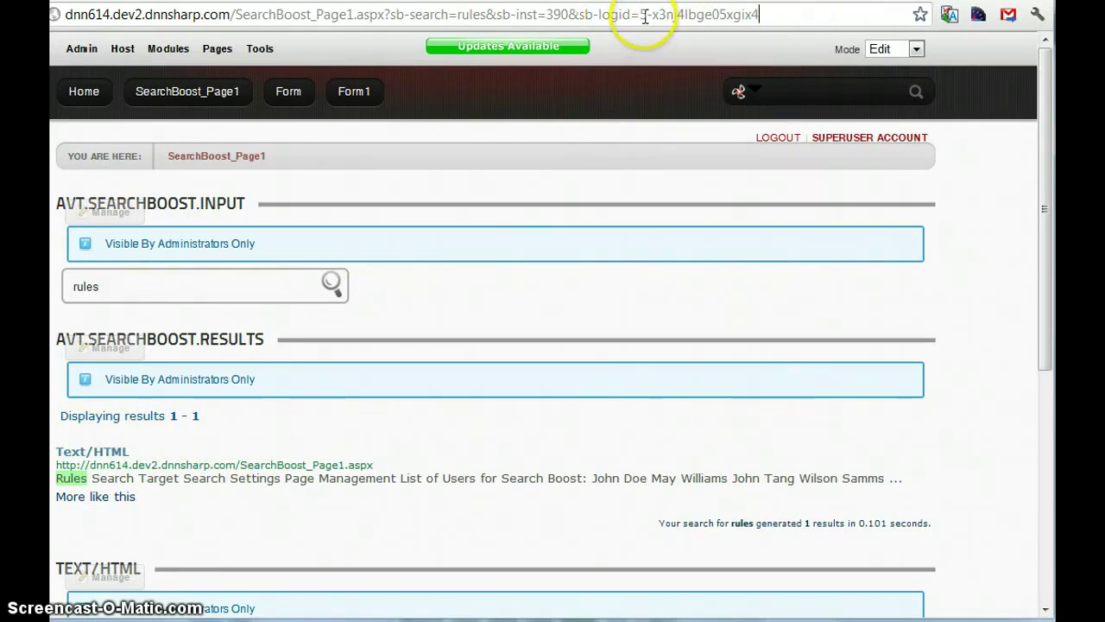
double_click(645, 16)
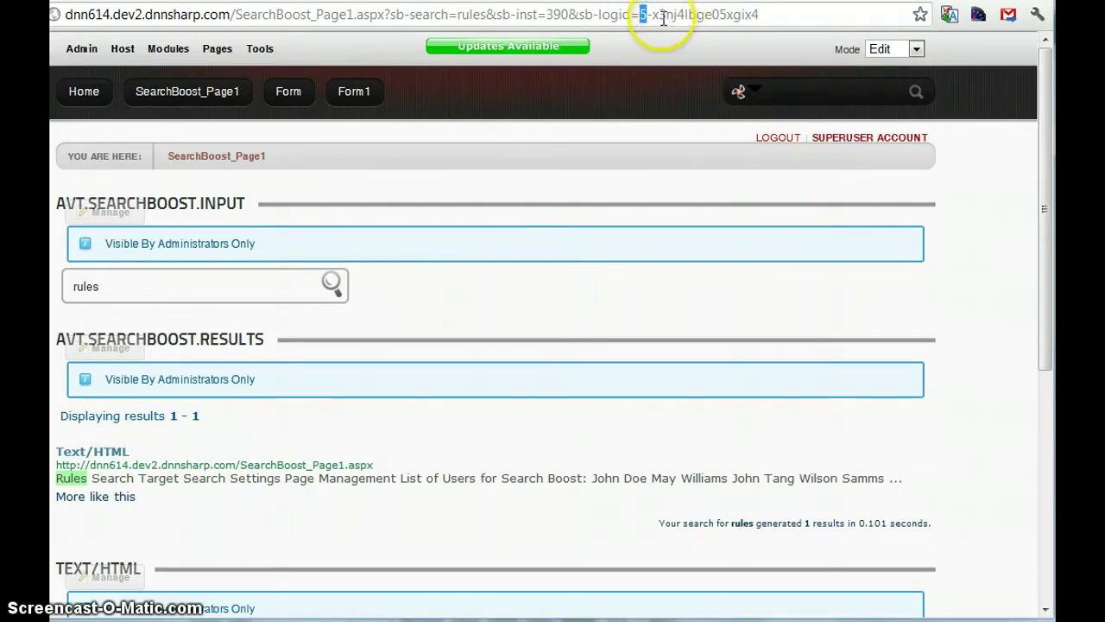
drag(719, 13, 655, 14)
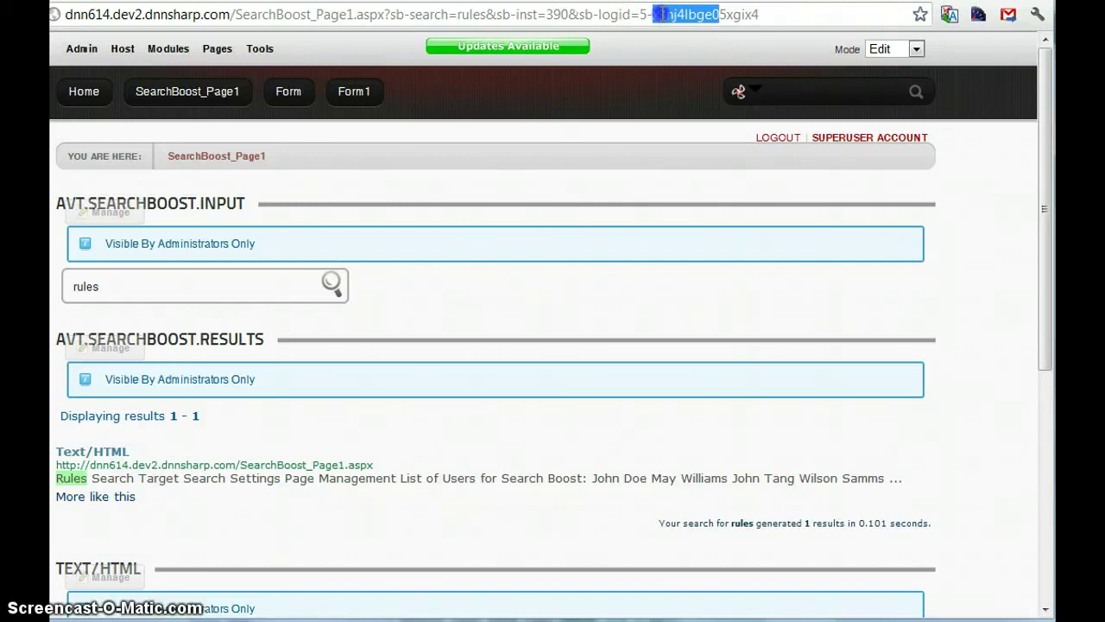
click(765, 16)
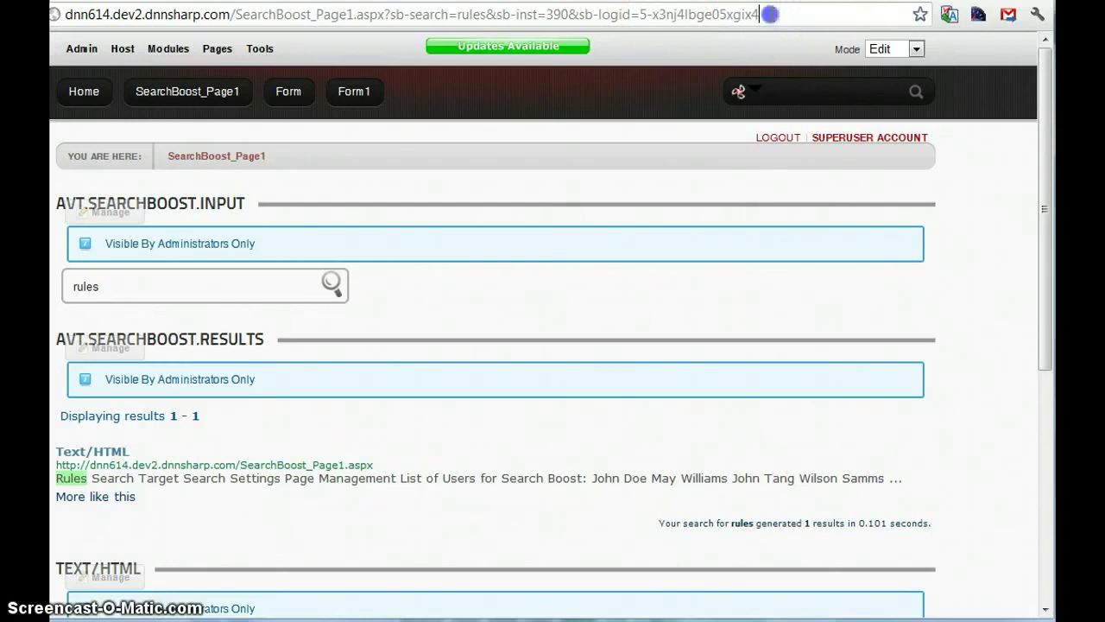
click(639, 15)
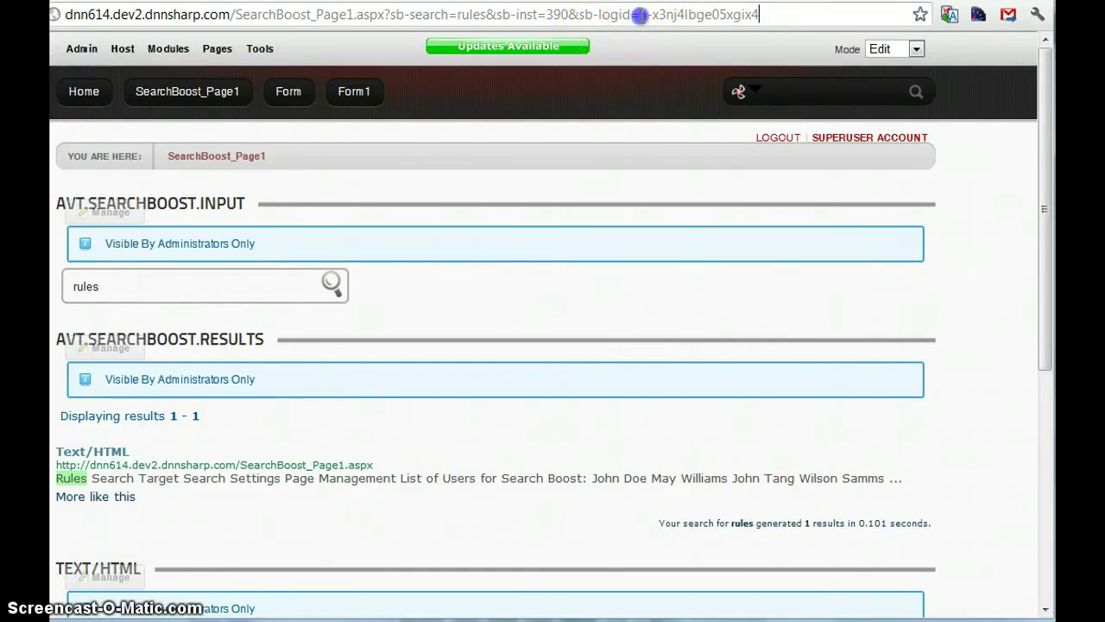
key(Delete)
text(6)
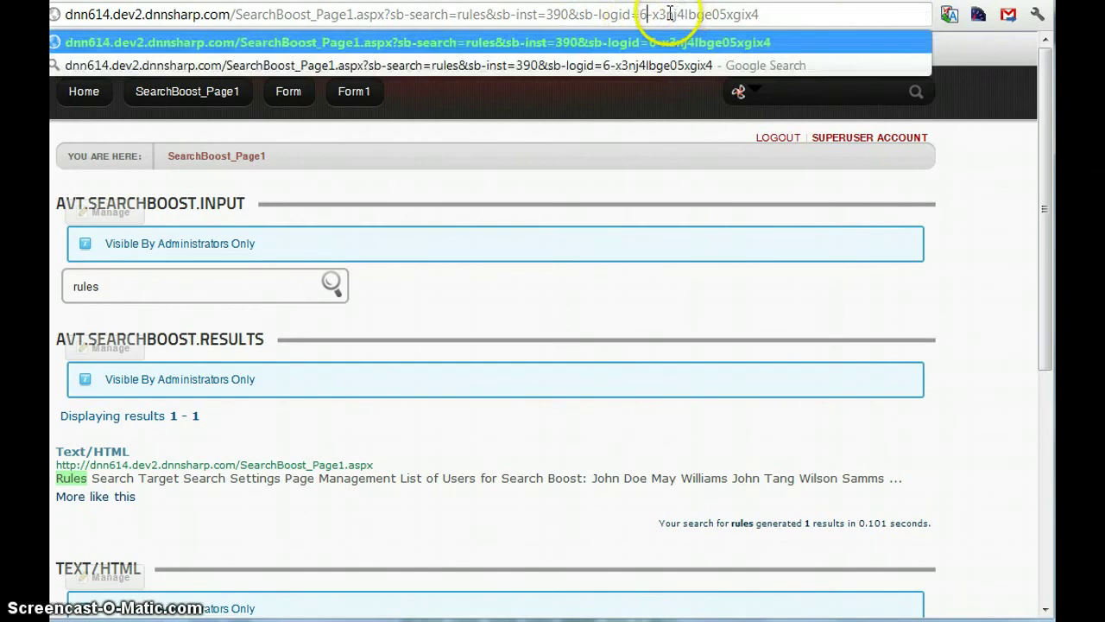
click(683, 14)
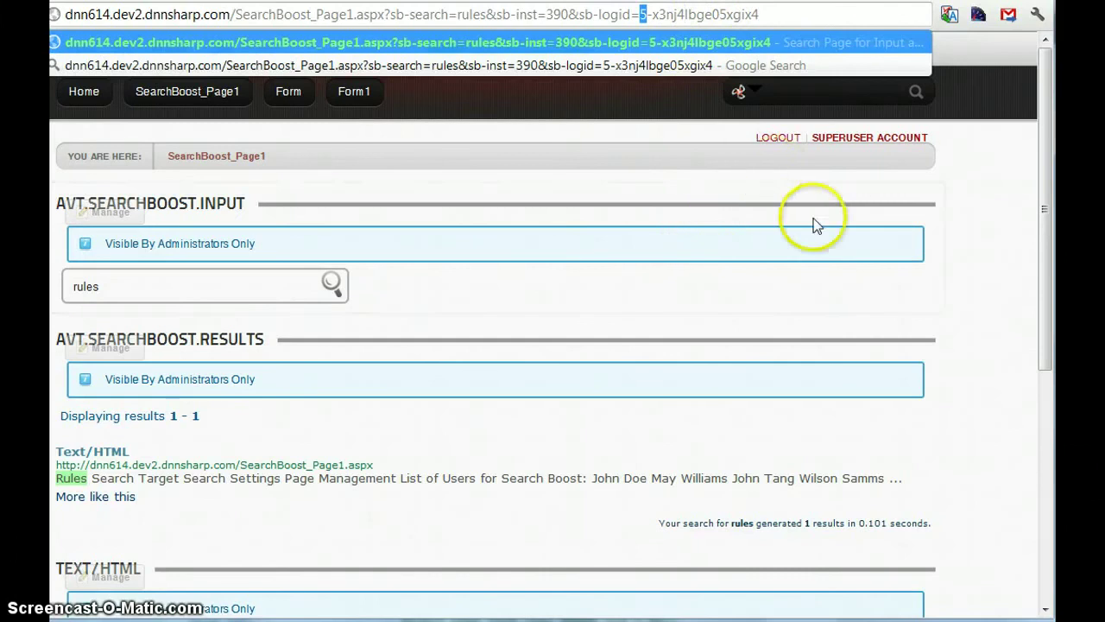
click(969, 274)
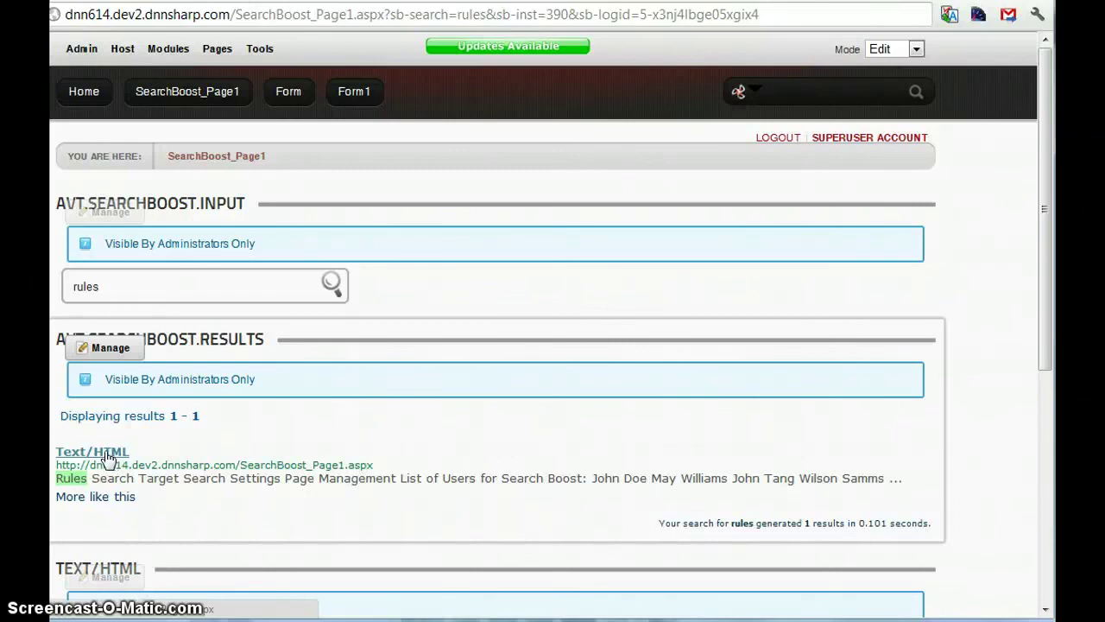
click(108, 459)
Step: Inspect the Text/HTML result link's element in Chrome's developer tools
right_click(102, 453)
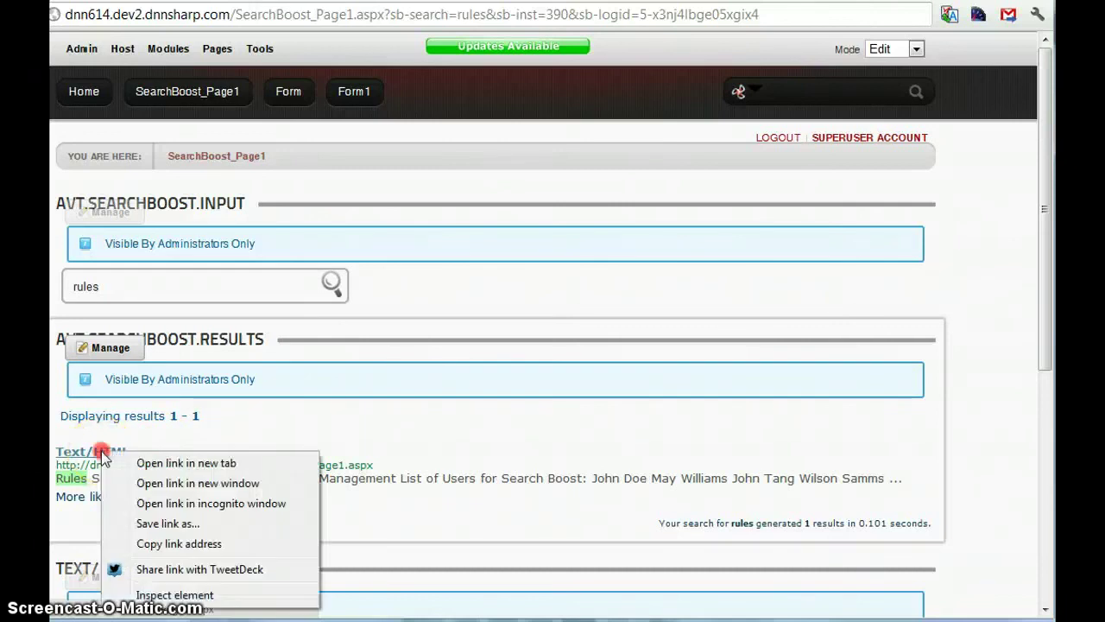
click(478, 368)
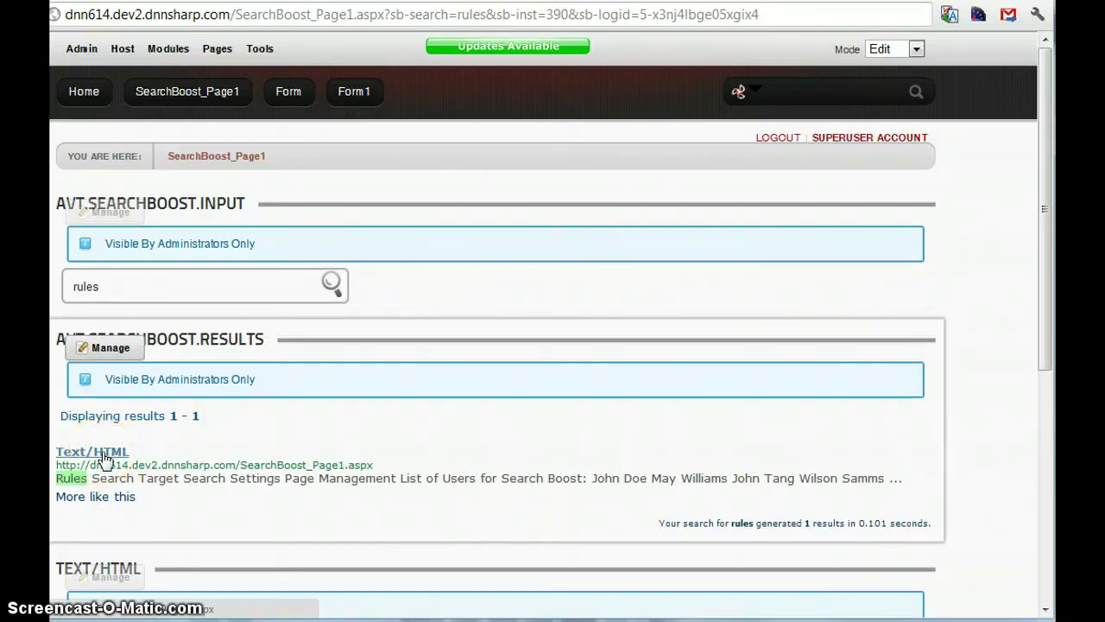
click(102, 458)
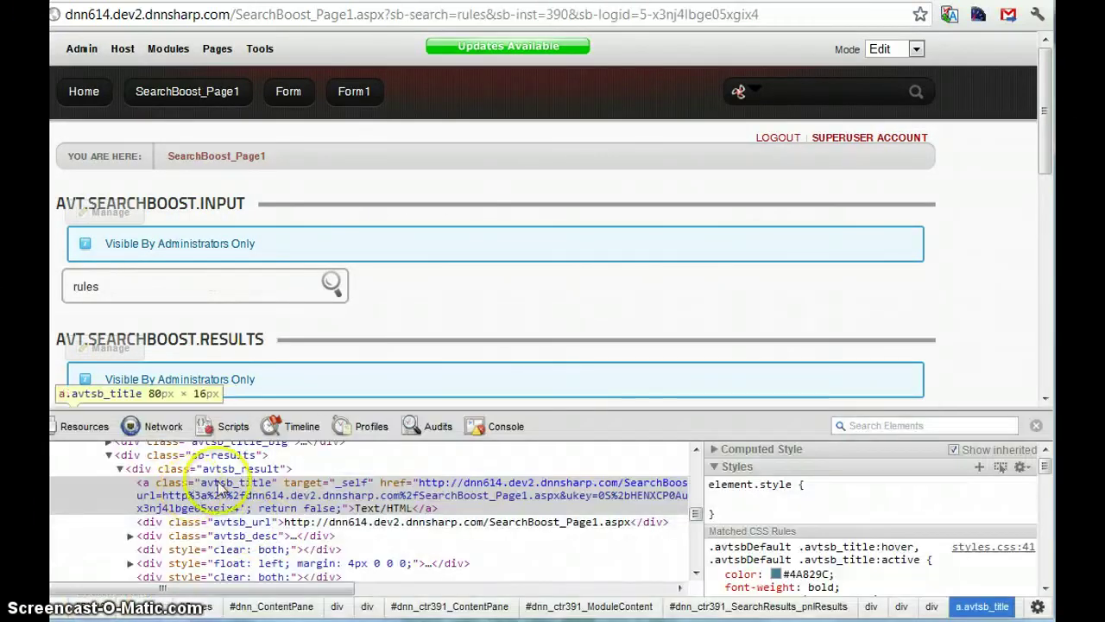
click(326, 496)
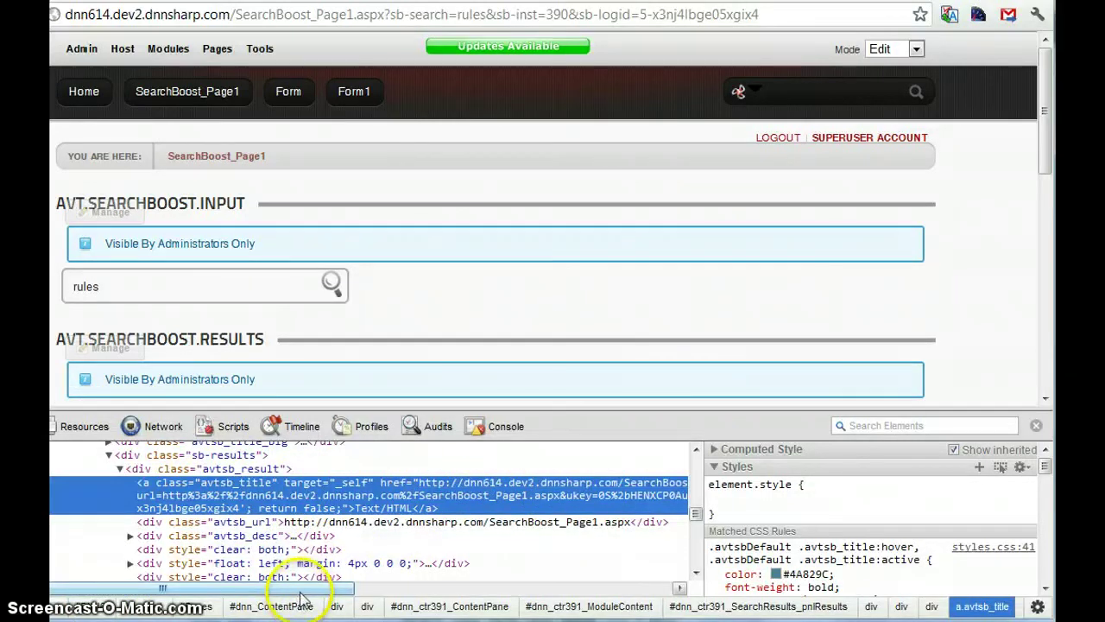
Step: Open the link's onclick attribute to read its UrlFwd.ashx tracking URL with logid
drag(302, 589, 345, 589)
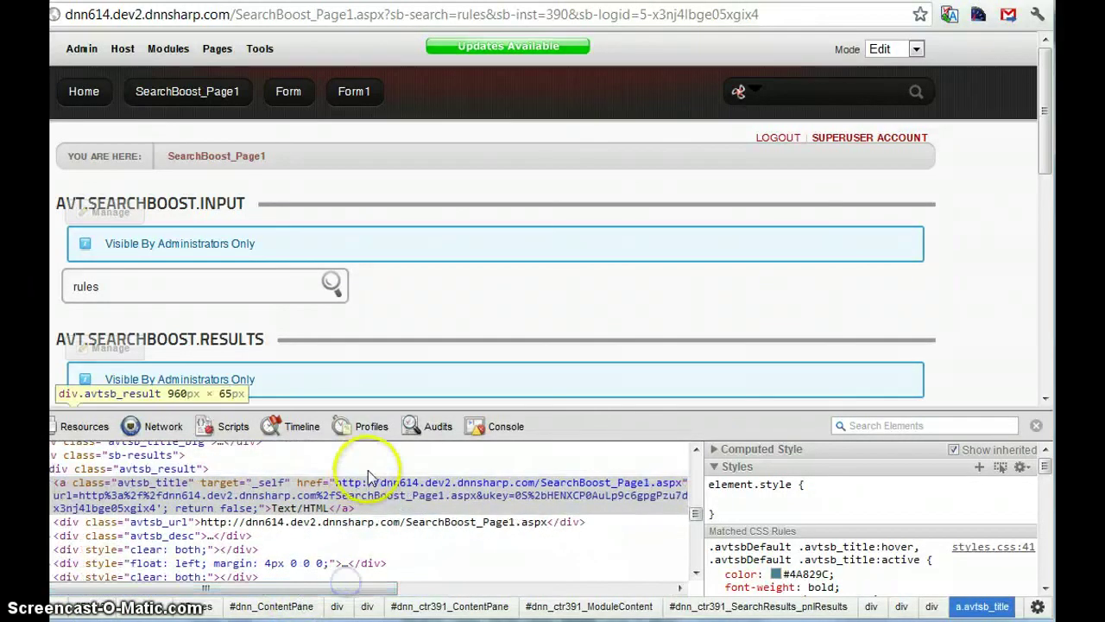
drag(271, 589, 438, 589)
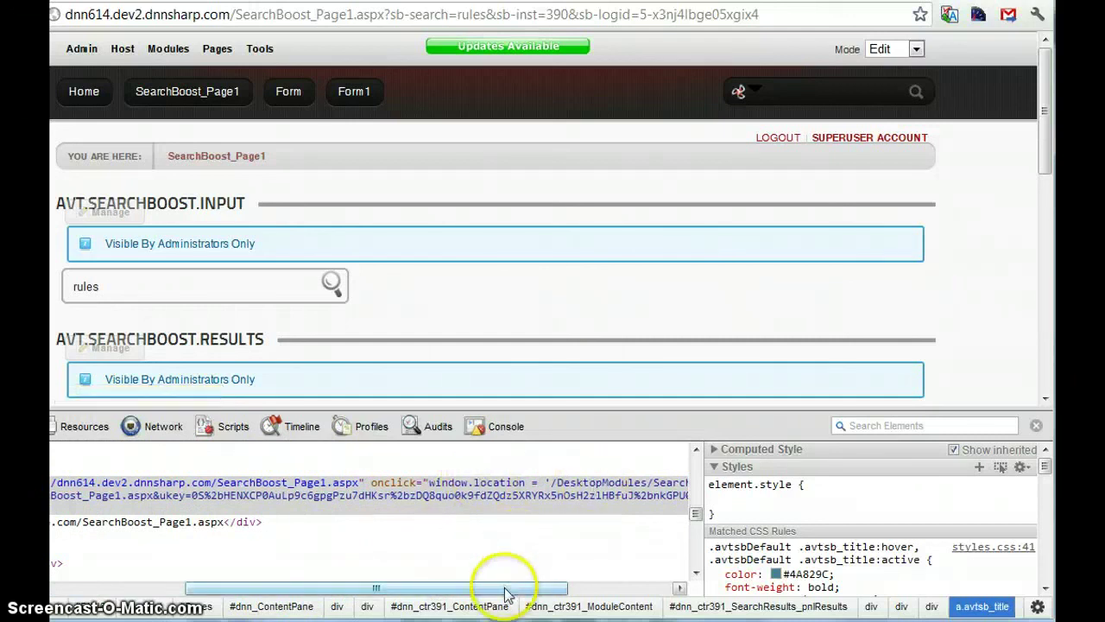
drag(508, 594, 651, 588)
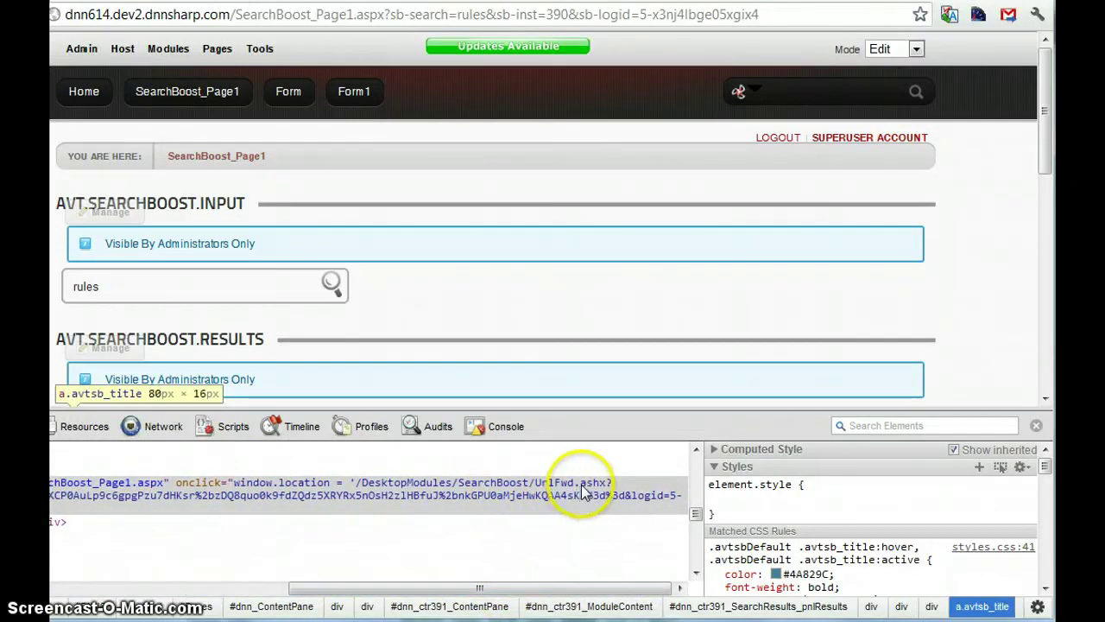
click(514, 494)
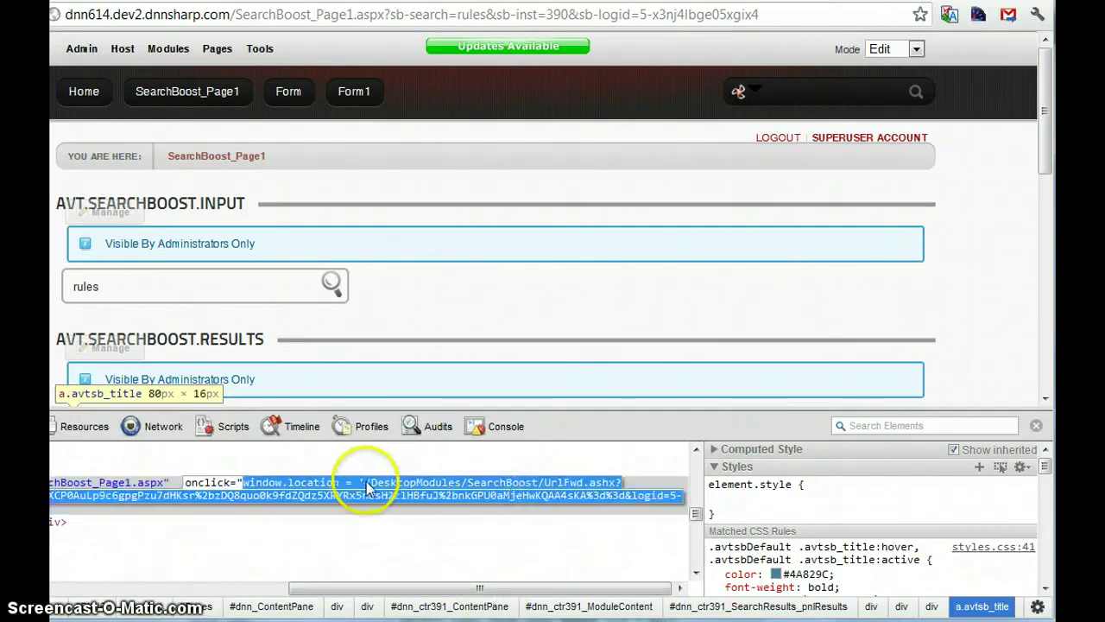
double_click(438, 482)
click(518, 592)
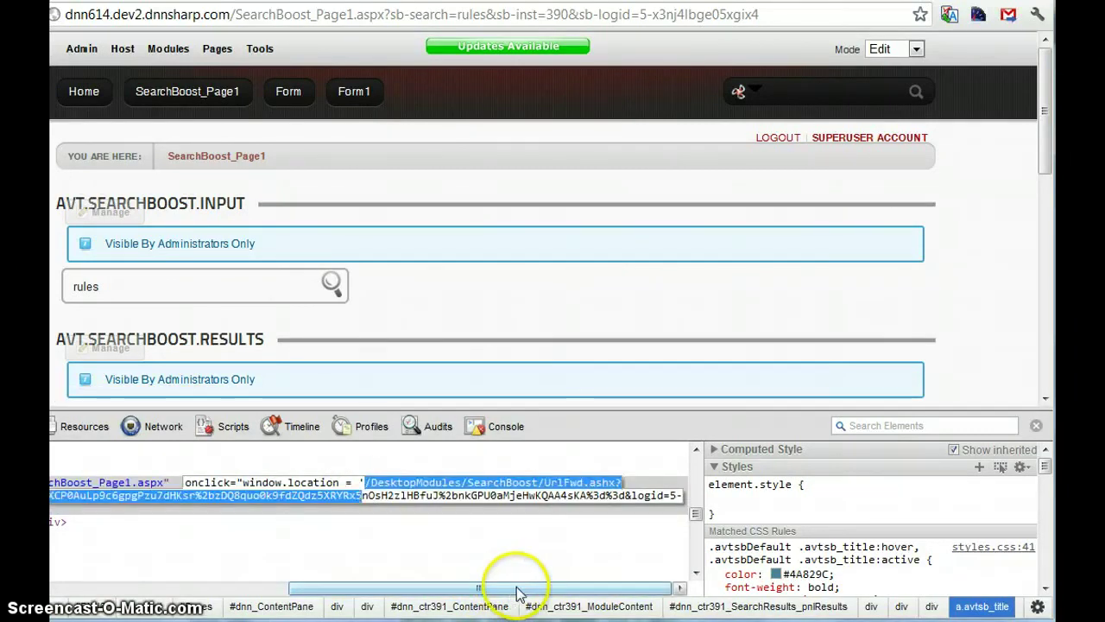
click(518, 589)
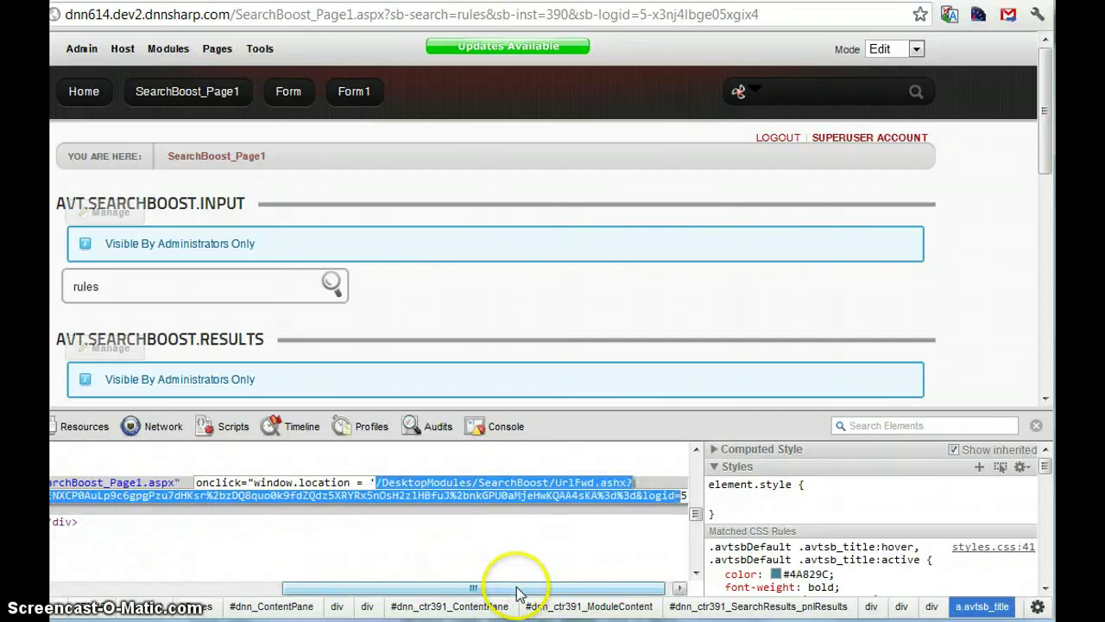
scroll(518, 593, left, 5)
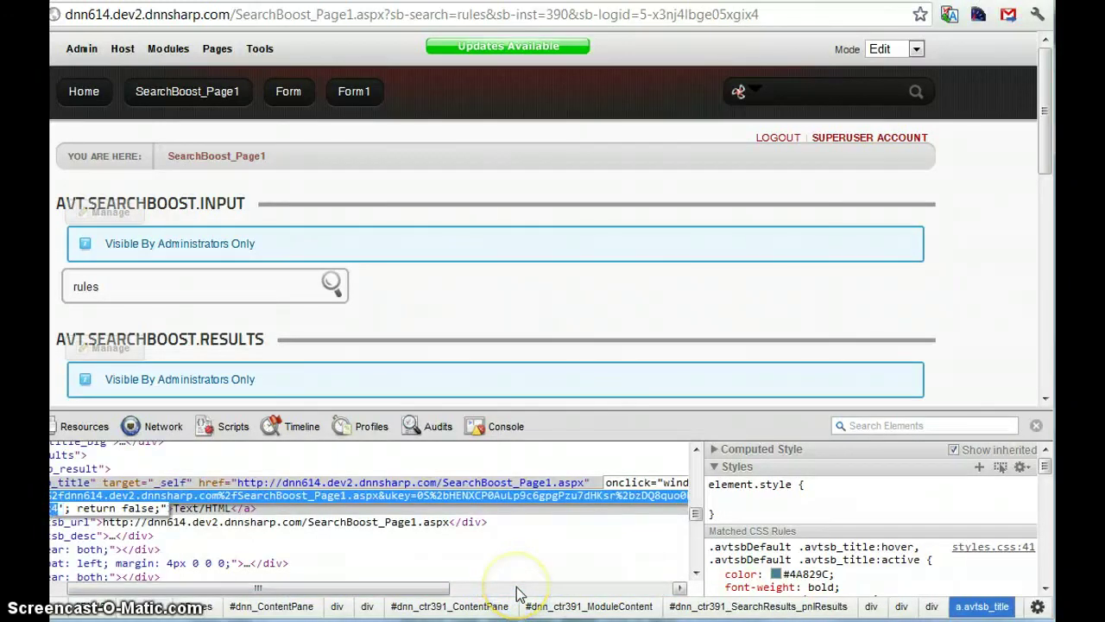
Step: In a new tab, enter the dnn614.dev2.dnnsharp.com/ host in the address bar
key(ctrl+t)
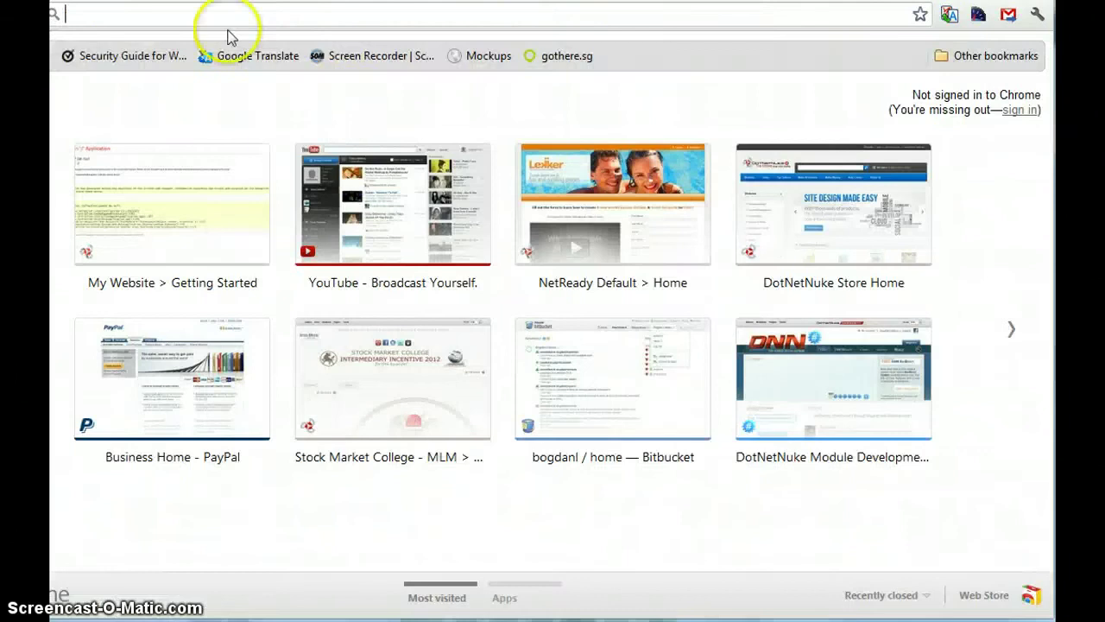
text(/DesktopModules/SearchBoost/UrlFwd.ashx?url=http%3a%2f%2fdnn614.dev2.dnnsharp.com%2fSearchBoost_Page1.aspx&ukey=0S%2bHENXCP0AuLp9c6gpgPzu7dHKsr%2bzDQ8quo0k9fdZQdz5XRYRx5nOsH2zlHBfuJ%2bnkGPU0aMjeHwKQAA4sKA%3d%3d&logid=5-x3nj4lbge05xgix4)
key(Escape)
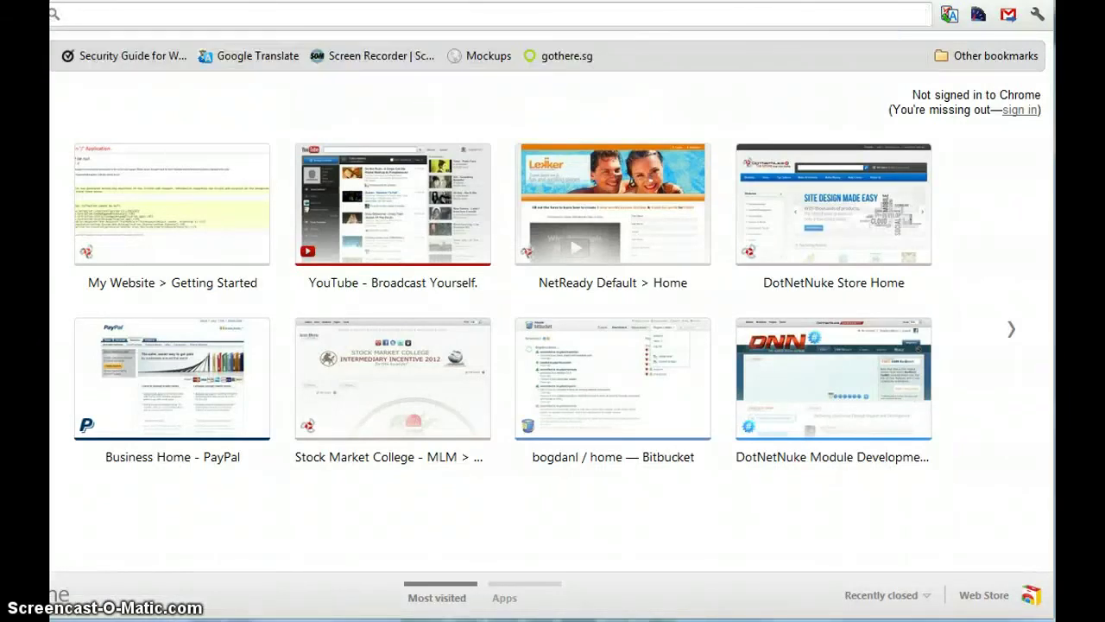
text(dev13)
key(BackSpace)
text(4)
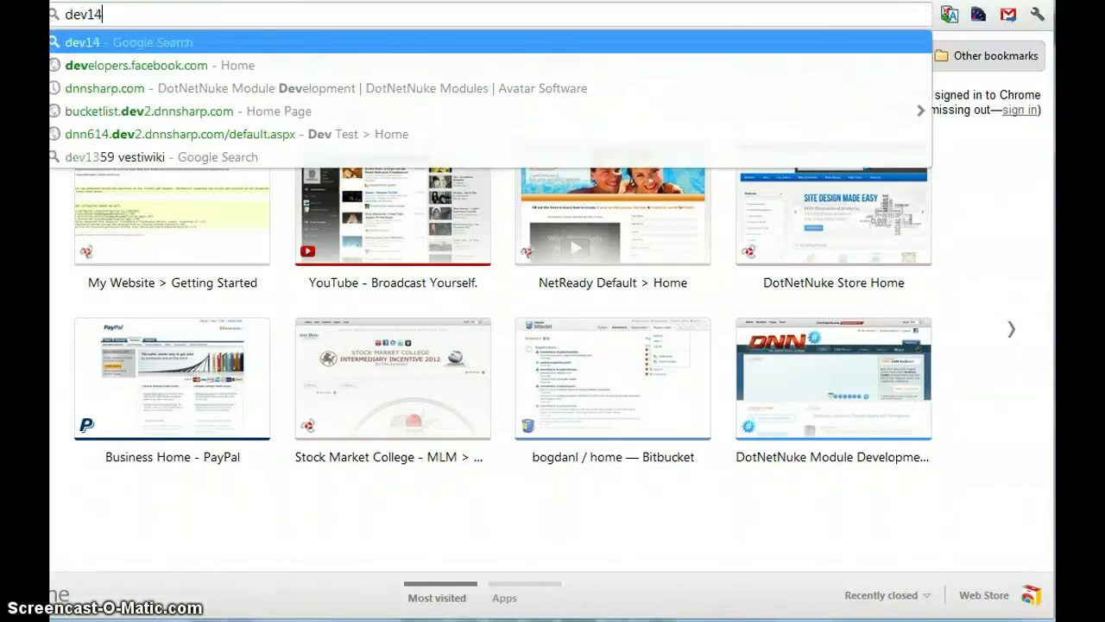
key(BackSpace)
key(BackSpace)
key(BackSpace)
key(BackSpace)
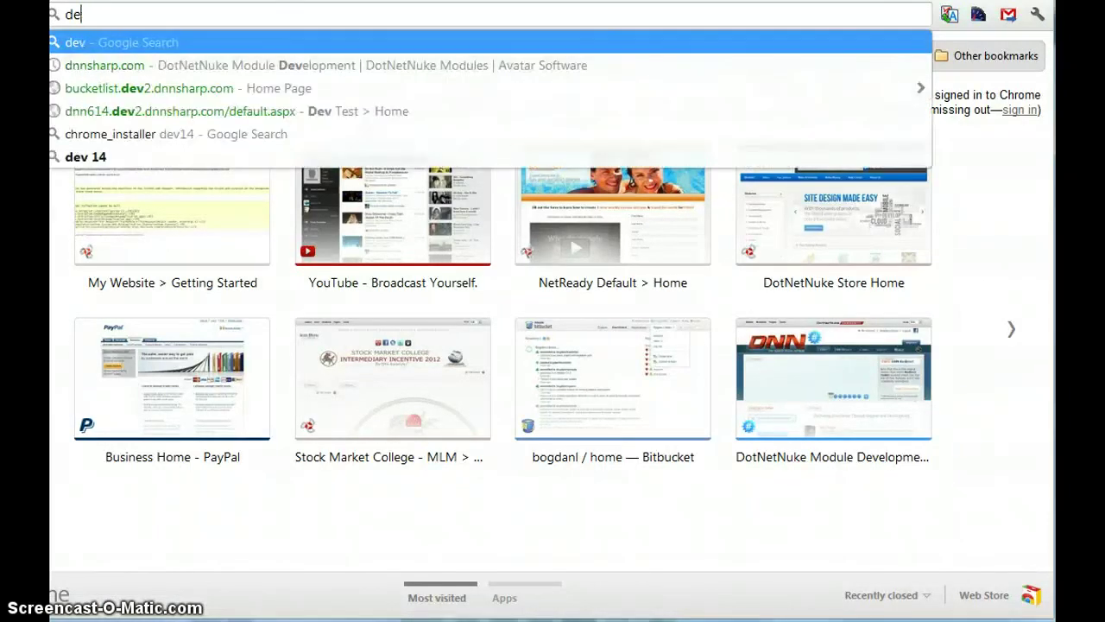
text(nn14)
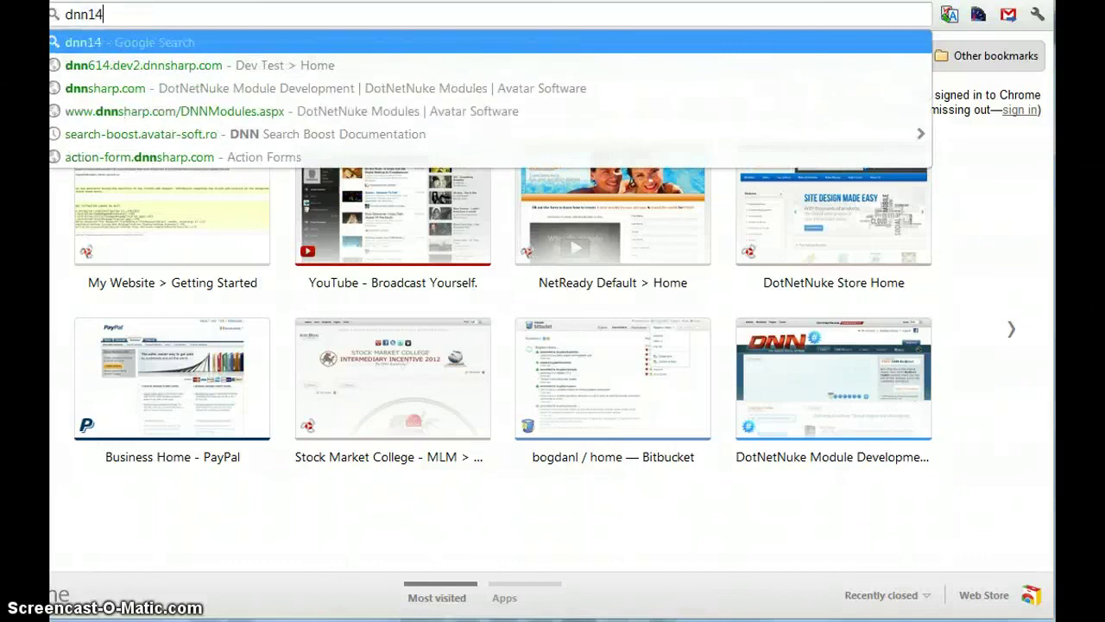
key(BackSpace)
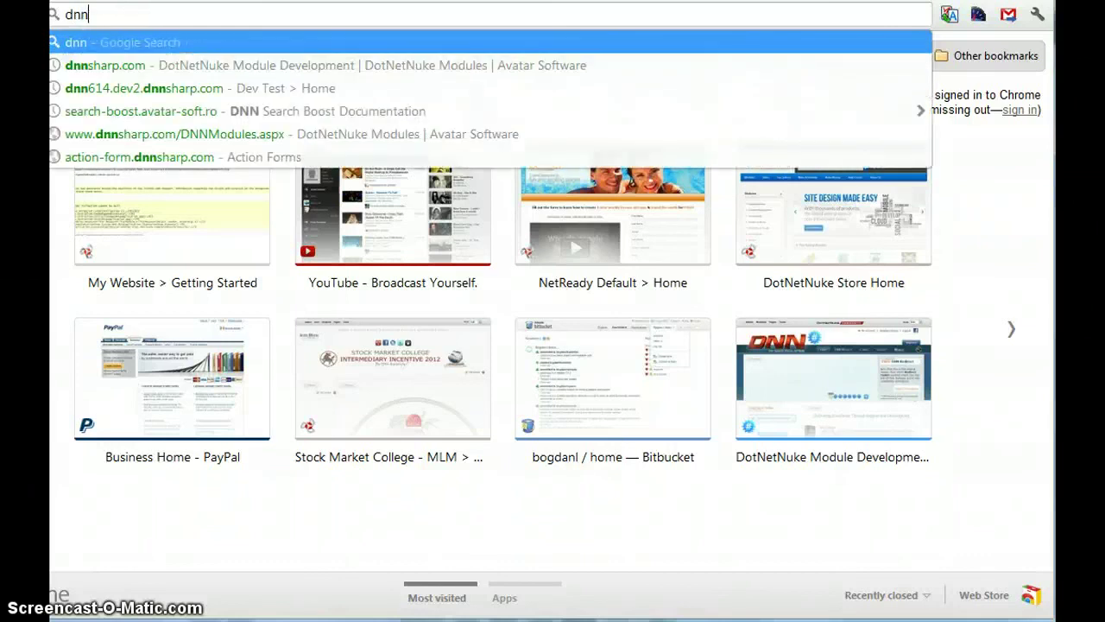
text(61)
key(End)
text(/)
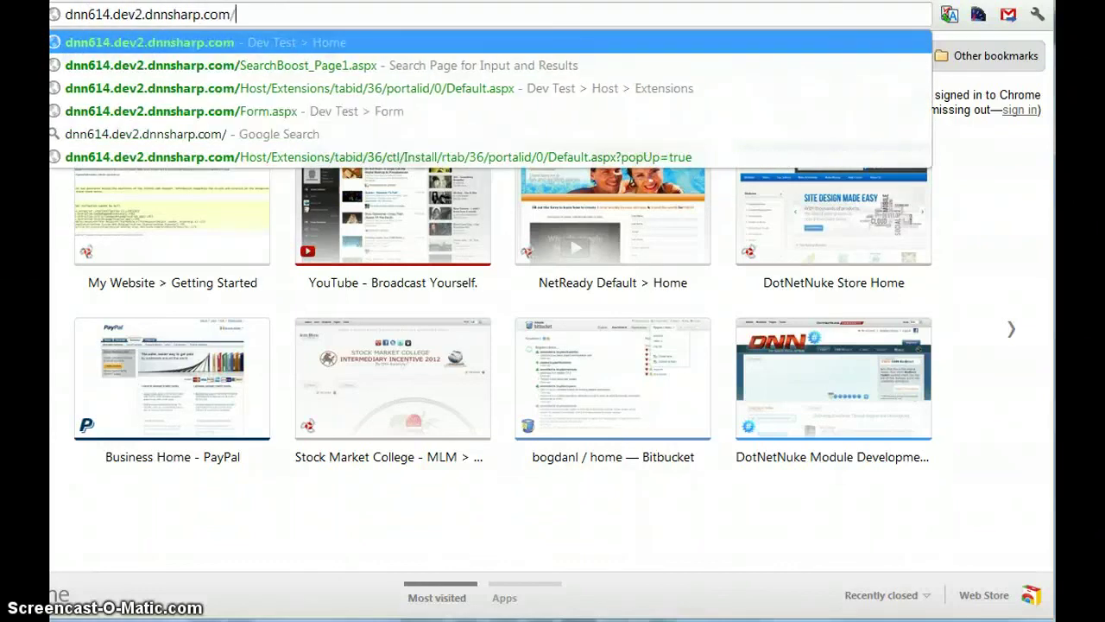
Step: Append the pasted UrlFwd.ashx tracking path, remove the duplicate slash, and select the address
key(ctrl+v)
key(Home)
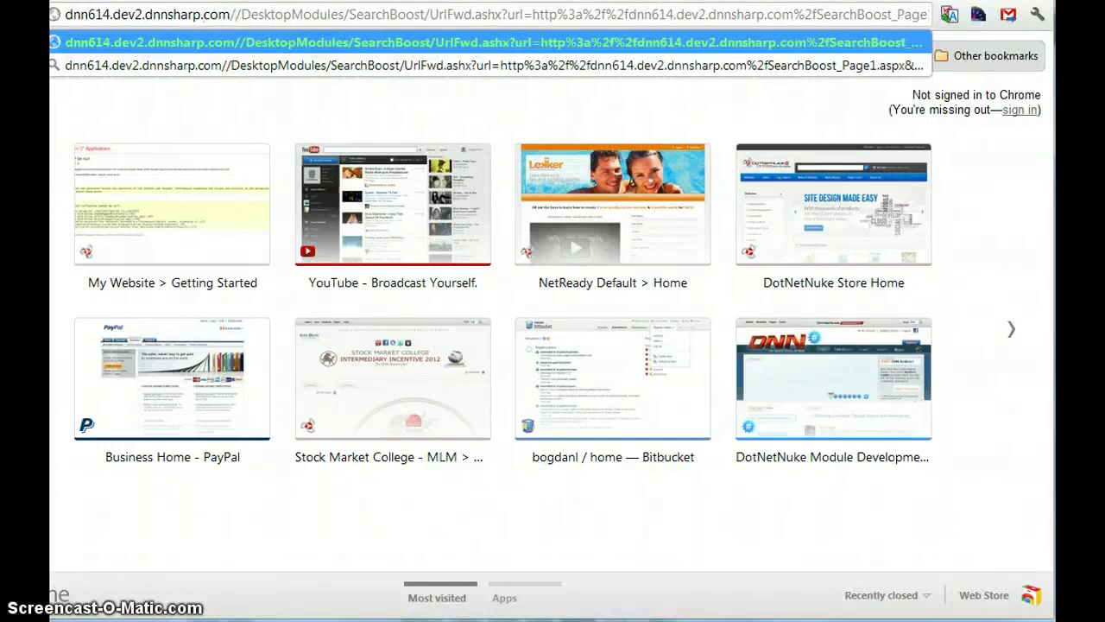
key(BackSpace)
key(End)
key(shift+Home)
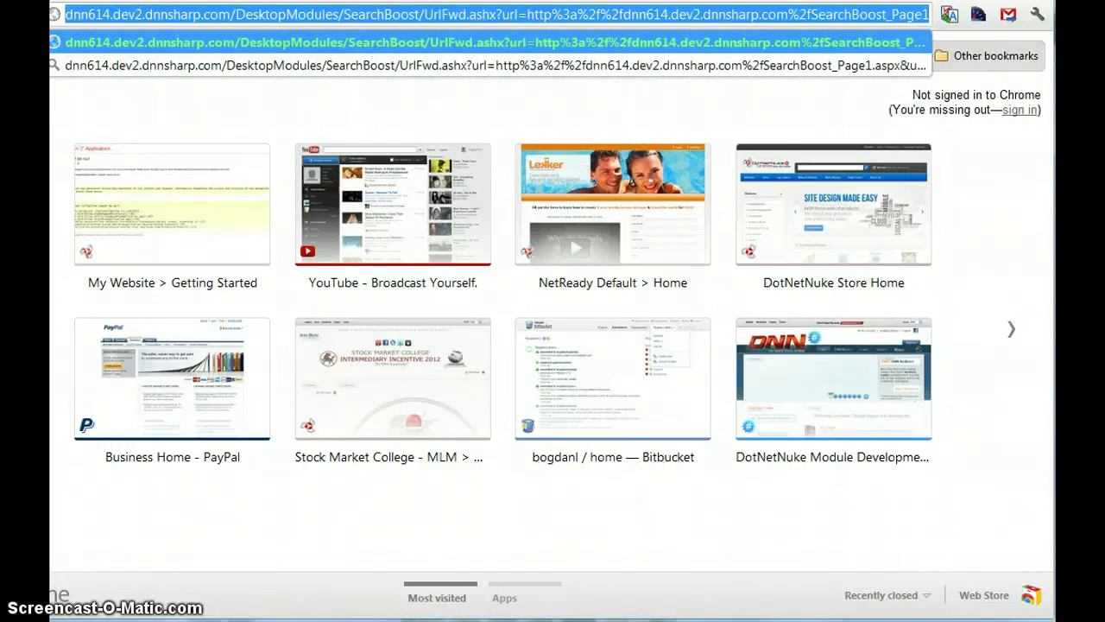